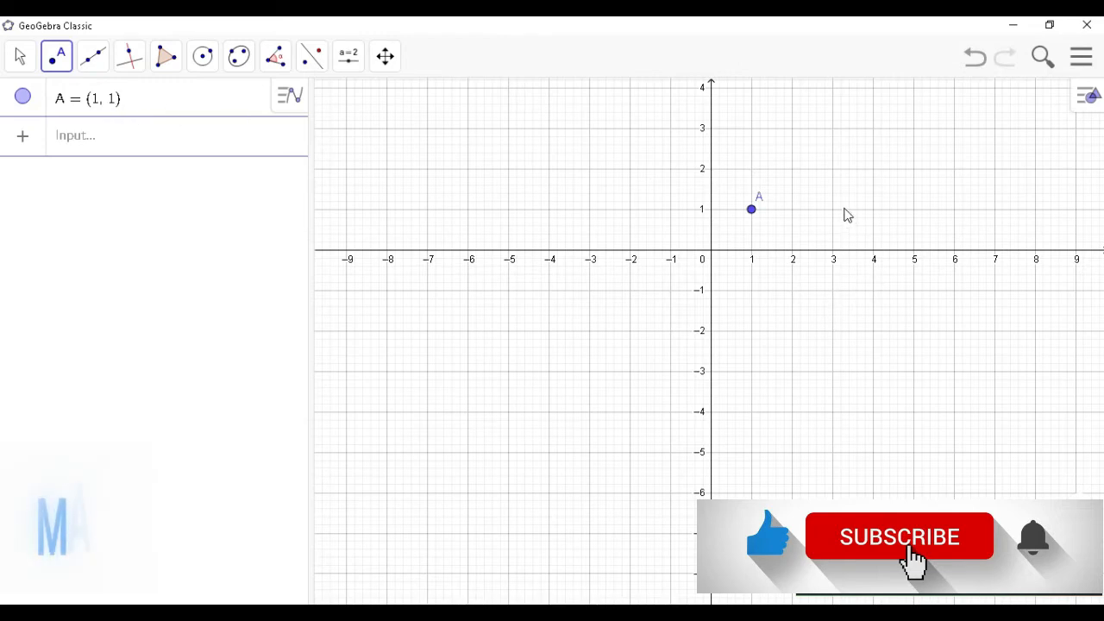
# Add two points to the graph, one at (3, 2) and one at (2, -3)
pyautogui.click(833, 169)
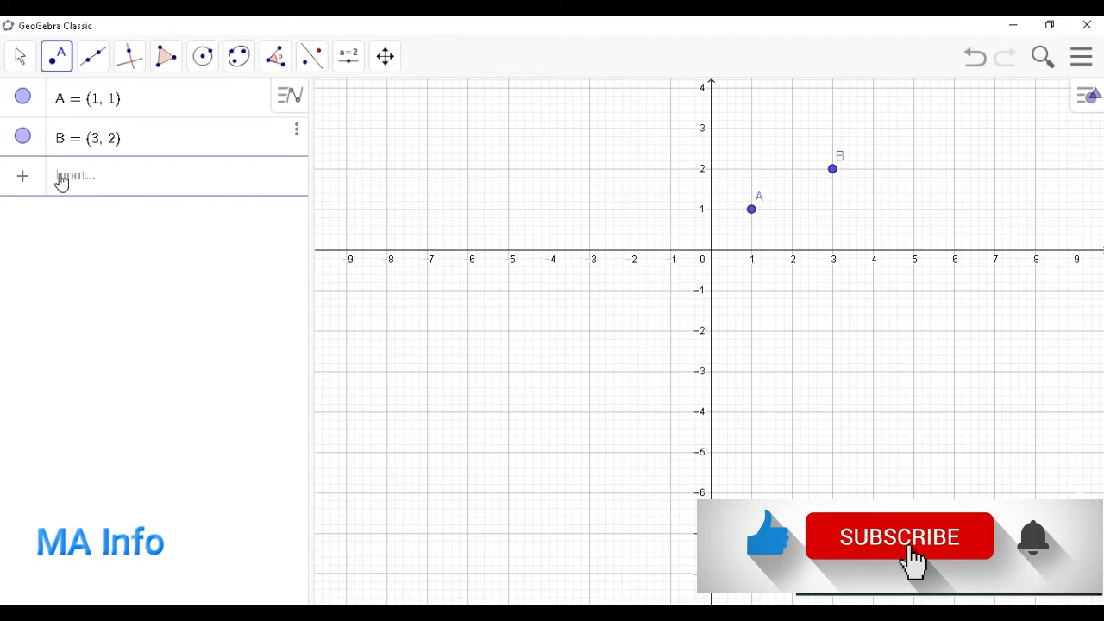
pyautogui.click(123, 177)
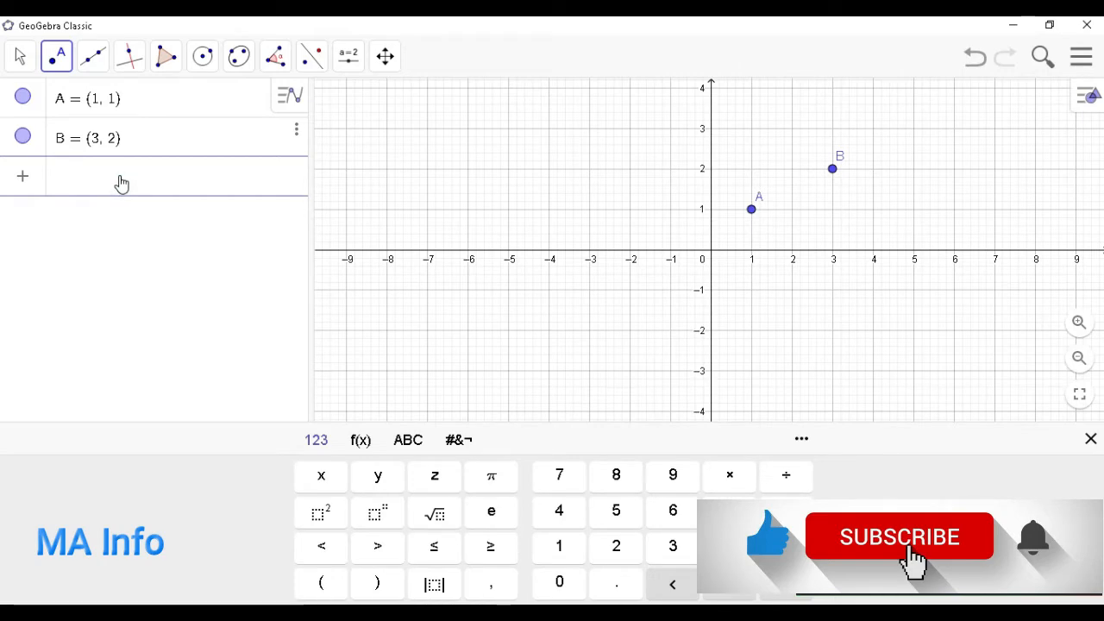
pyautogui.write('(')
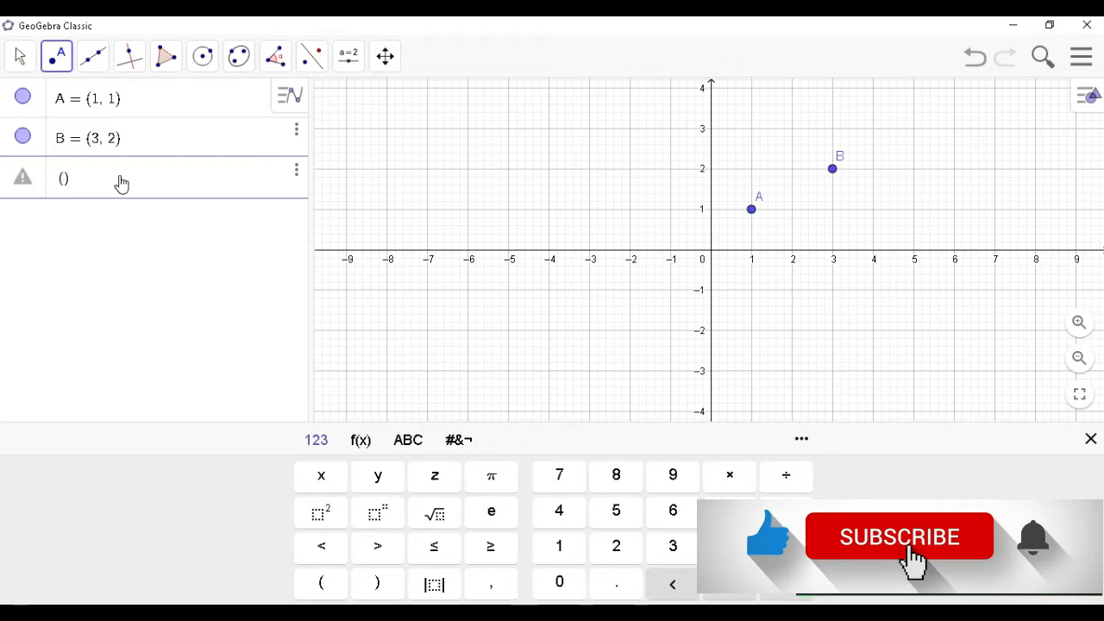
pyautogui.write('2')
pyautogui.write(',-3')
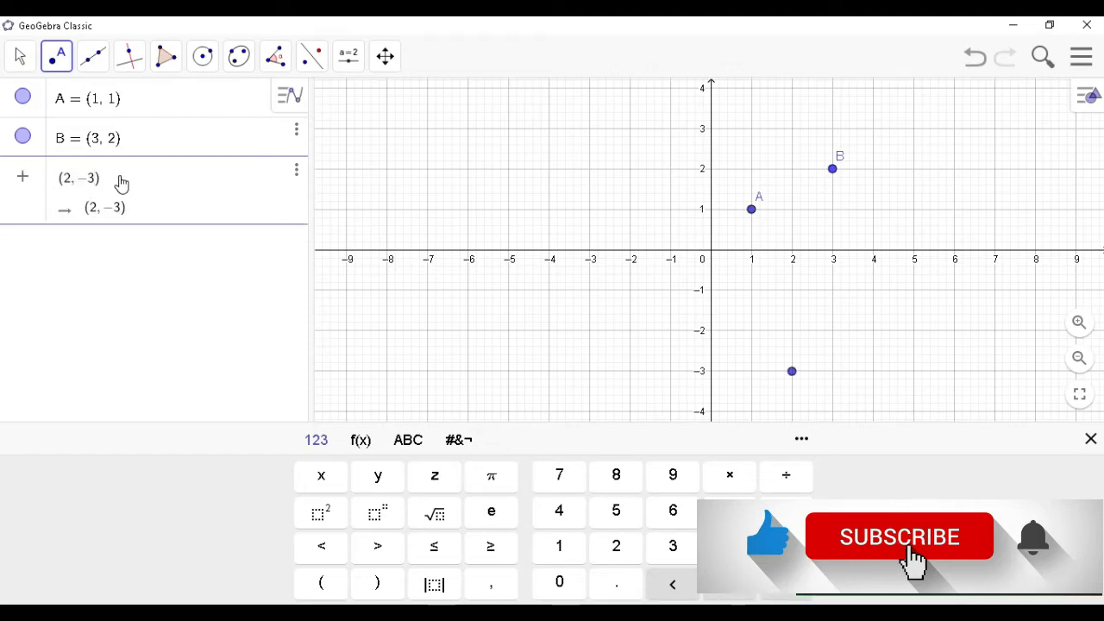
pyautogui.press('Return')
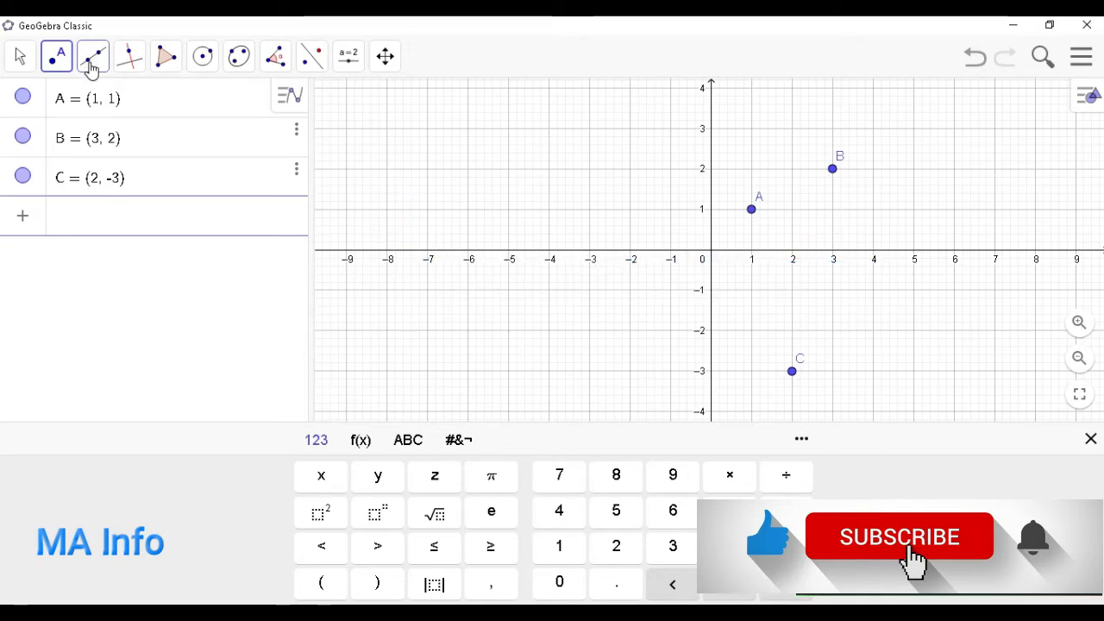
# Draw a line through points A and B with the Line tool
pyautogui.click(92, 67)
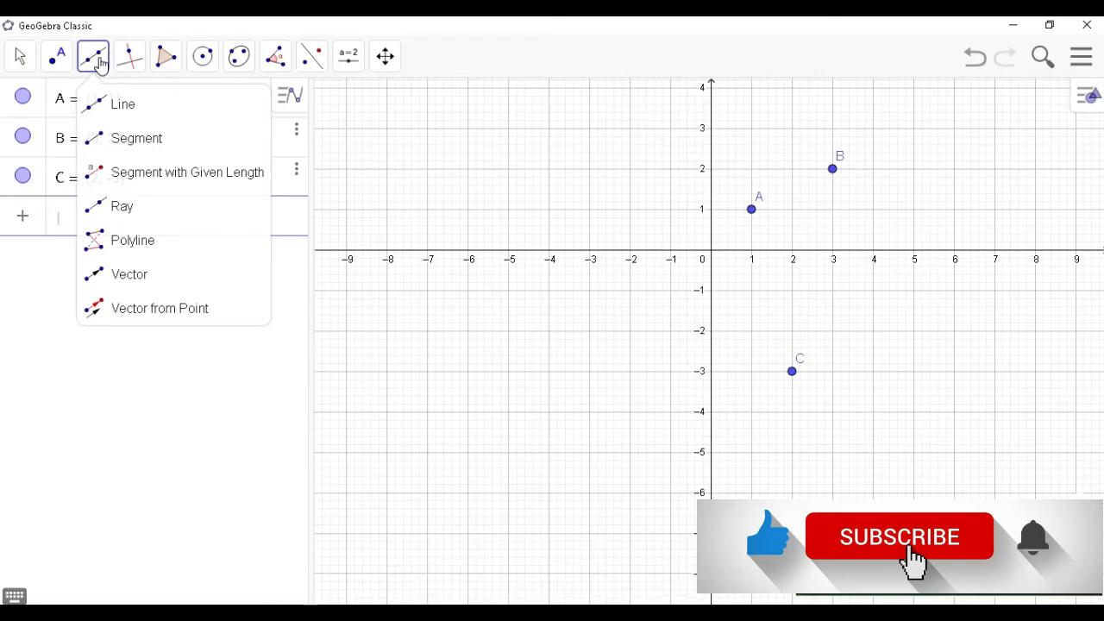
pyautogui.click(116, 102)
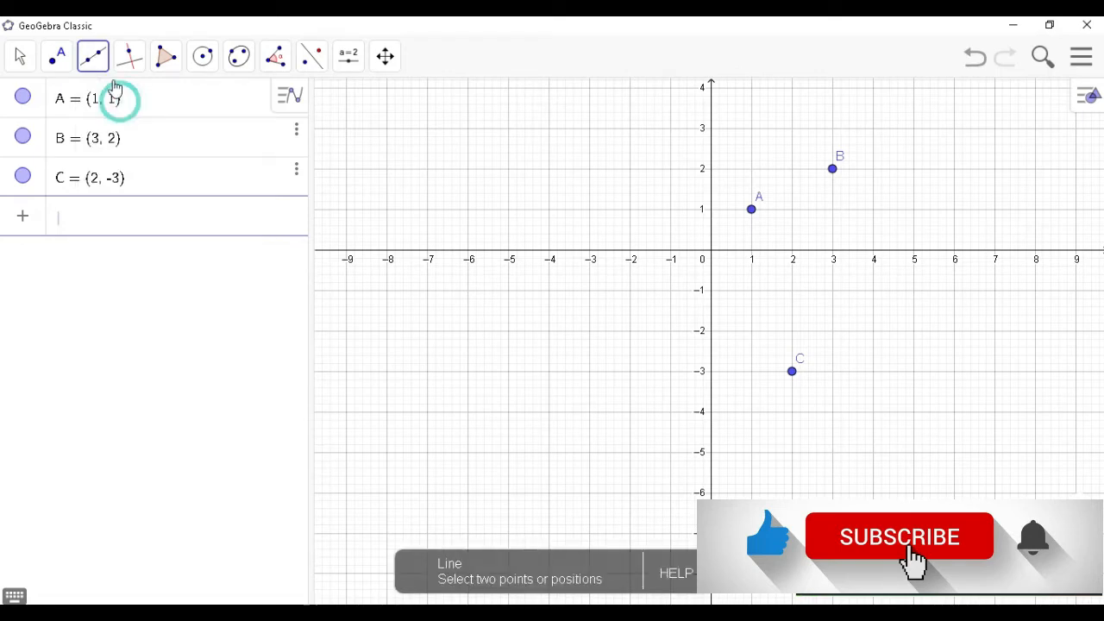
pyautogui.click(752, 212)
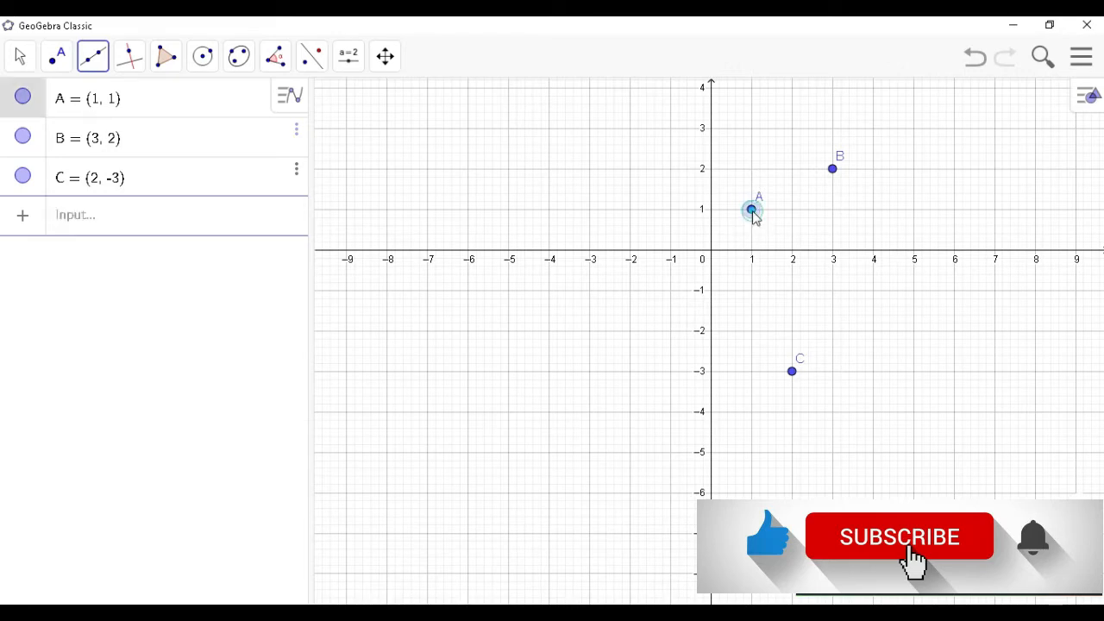
pyautogui.click(831, 173)
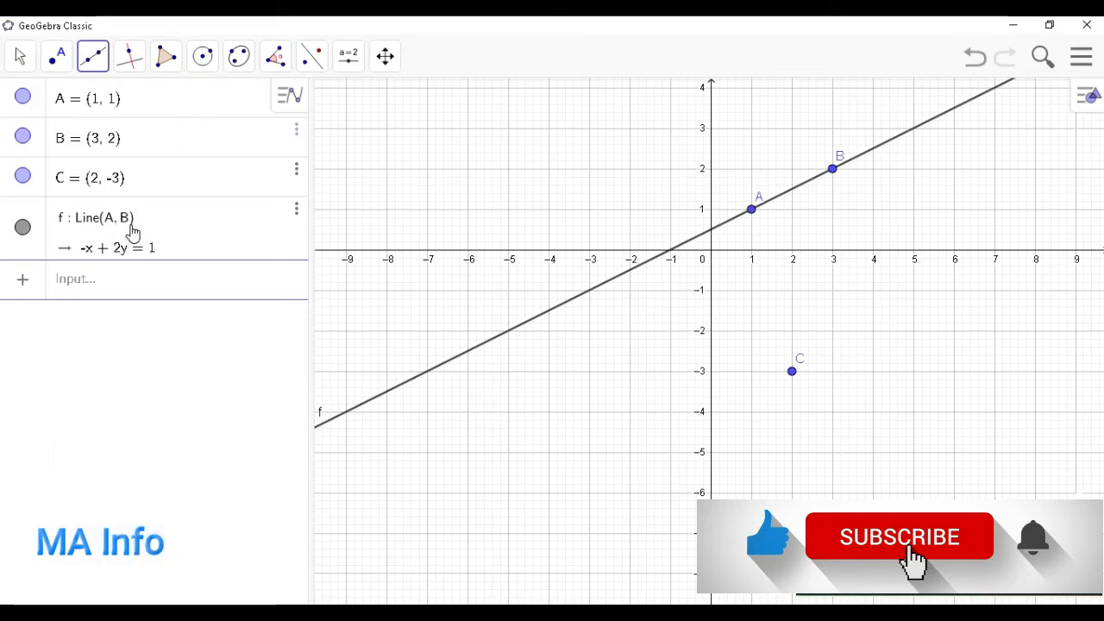
# Create a line through points A and C by entering the command Line(A, C)
pyautogui.click(121, 286)
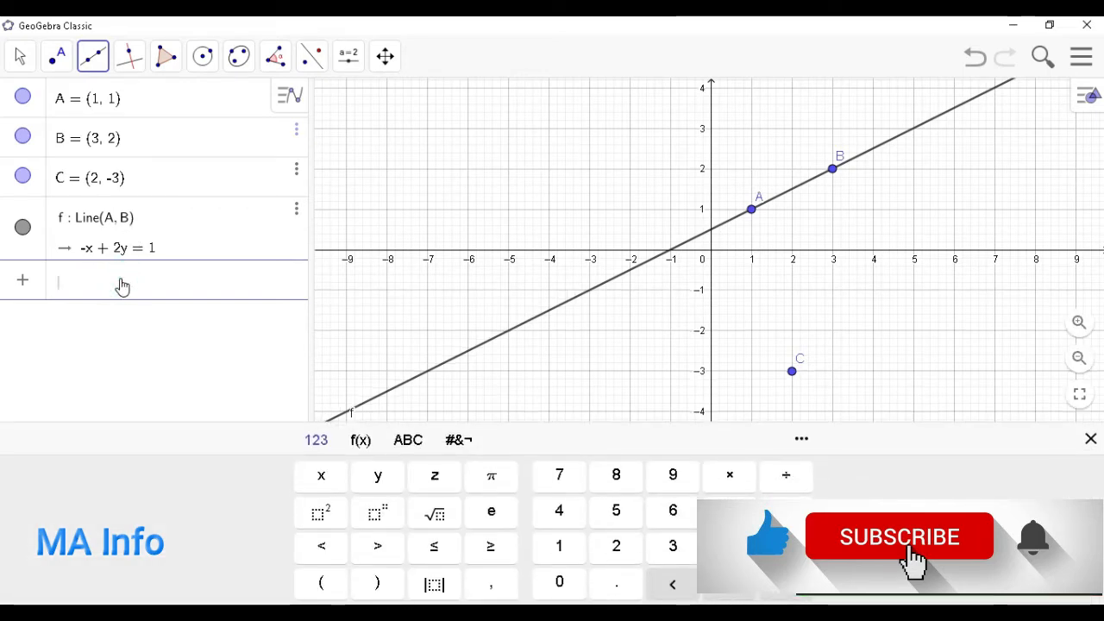
pyautogui.write('Lin')
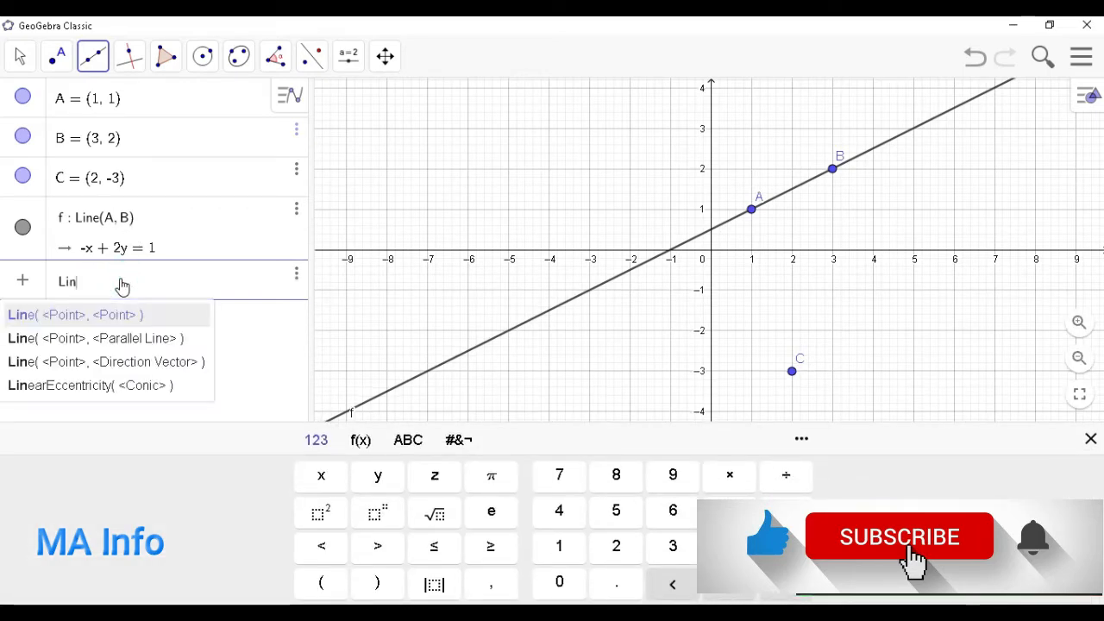
pyautogui.write('e(')
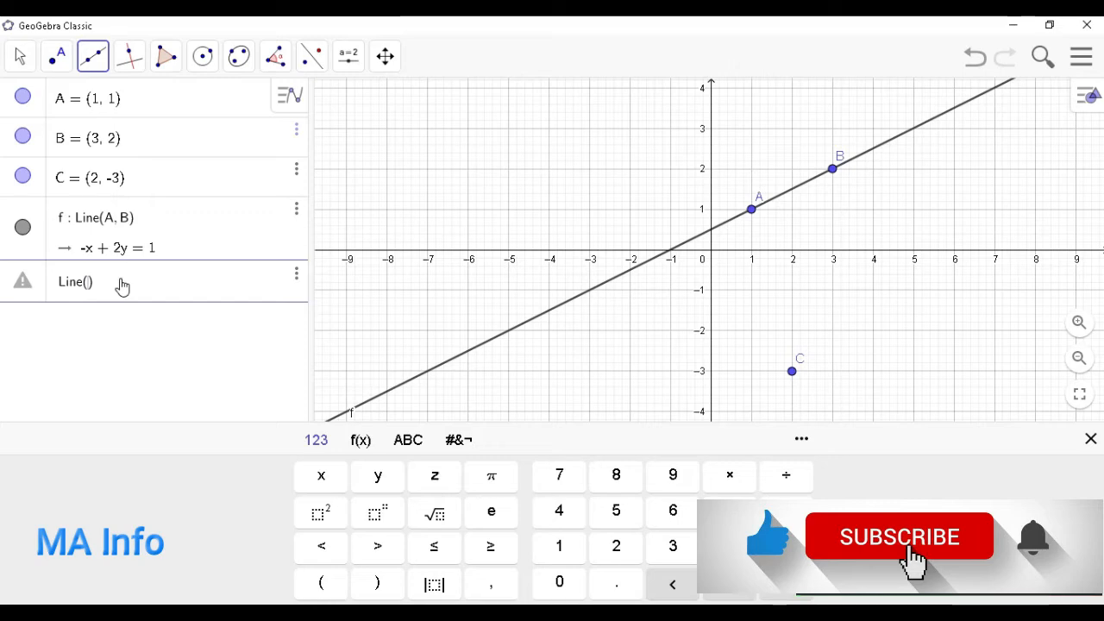
pyautogui.write('A')
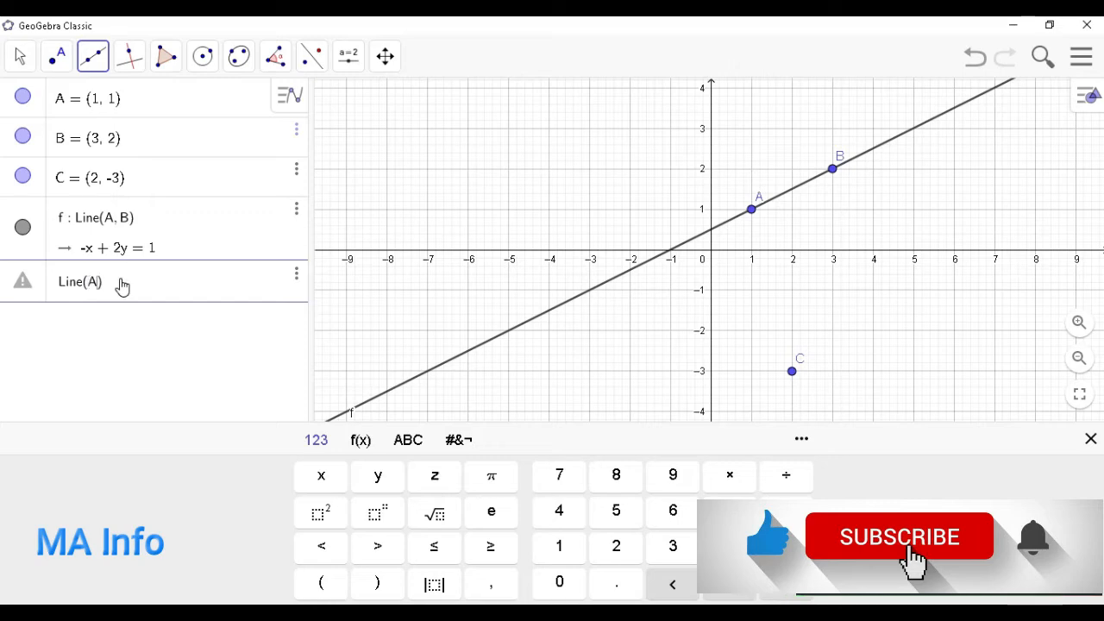
pyautogui.write(', C')
pyautogui.press('Return')
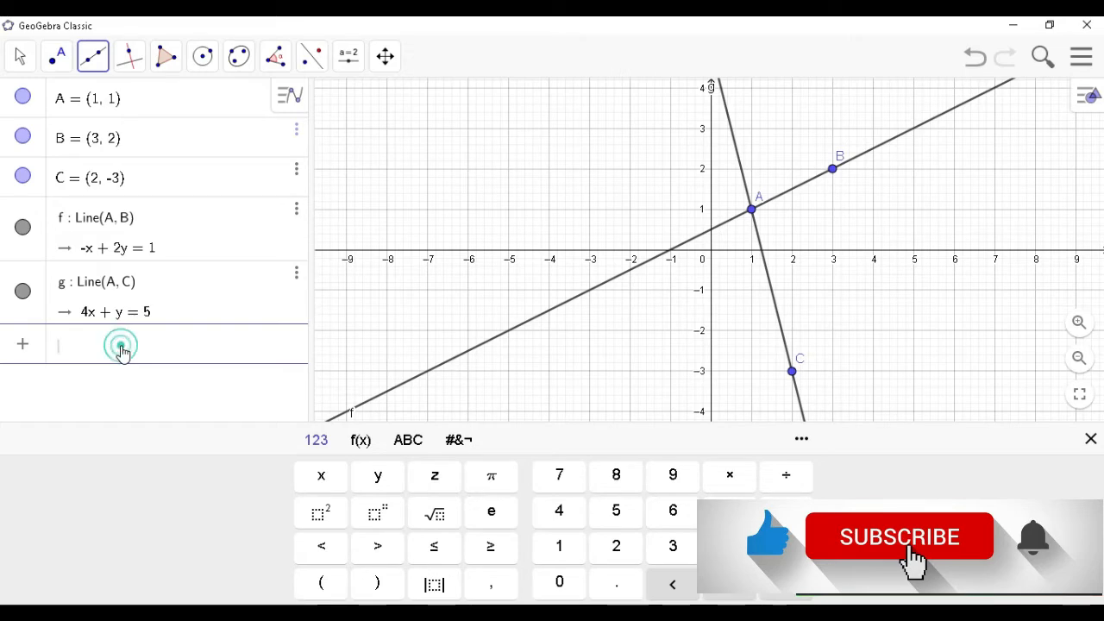
# Plot another line from its equation 3x - 4y + 5 = 0
pyautogui.write('3x')
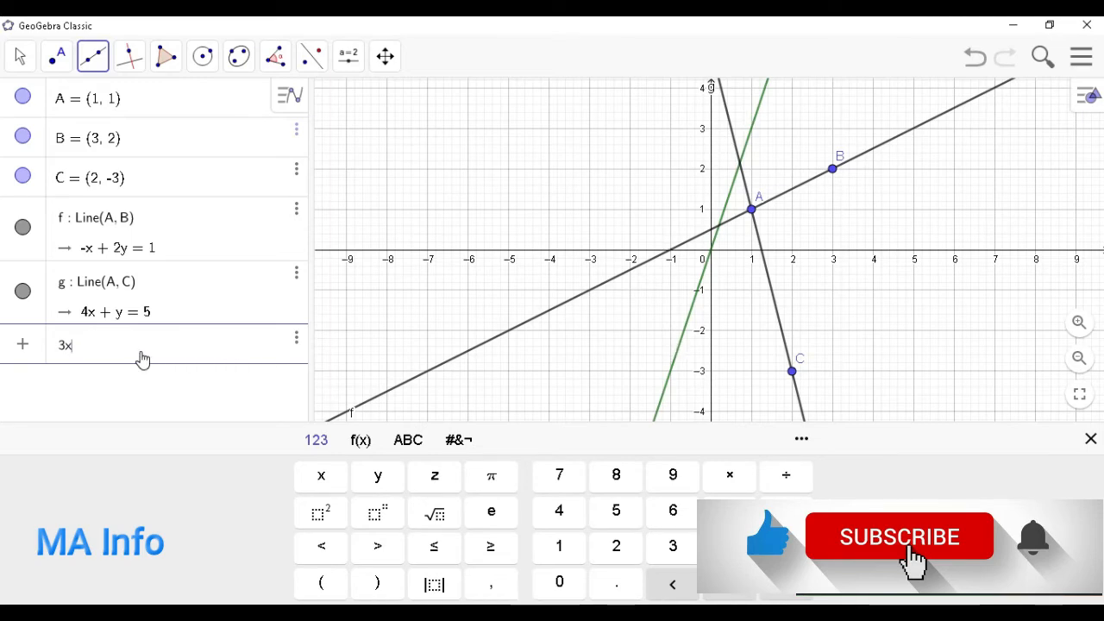
pyautogui.write('-4')
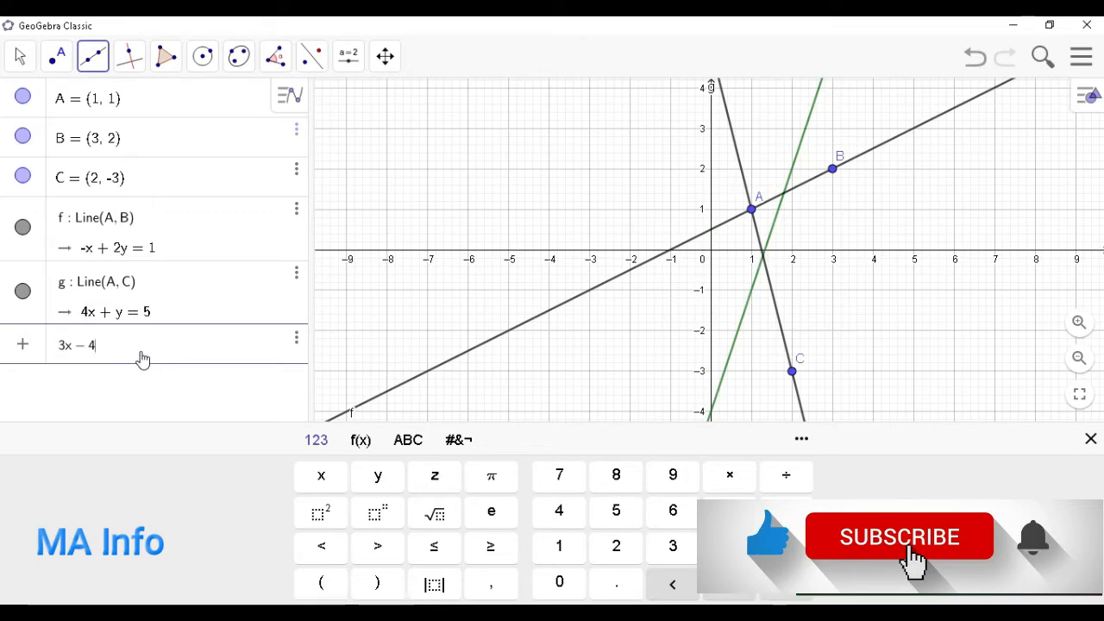
pyautogui.write('y')
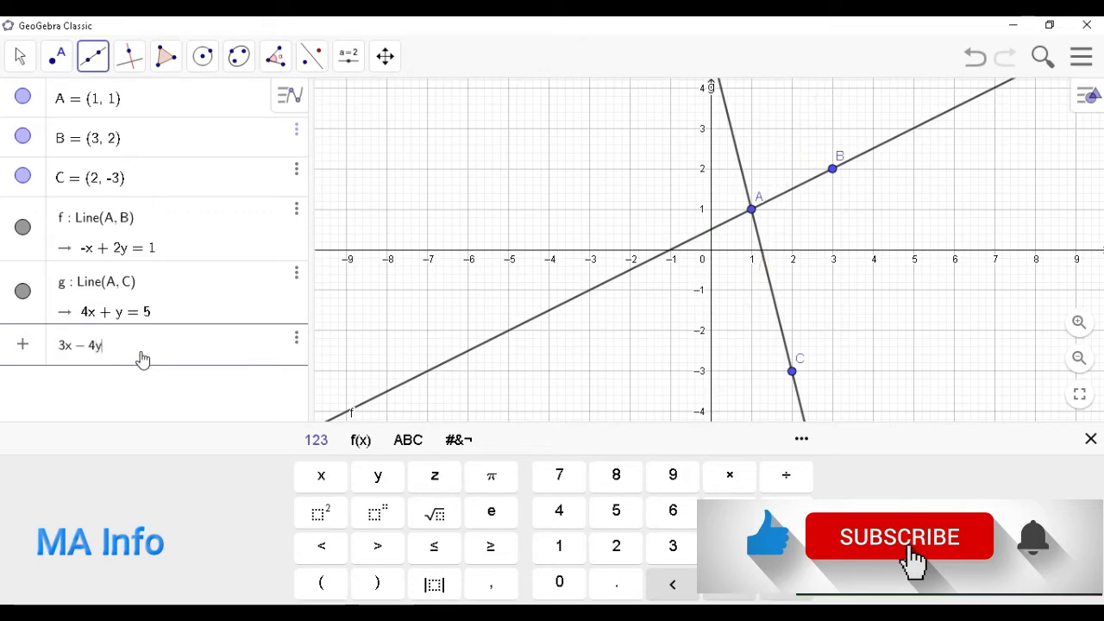
pyautogui.write('=')
pyautogui.press('BackSpace')
pyautogui.write('+ 5 = 0')
pyautogui.press('Return')
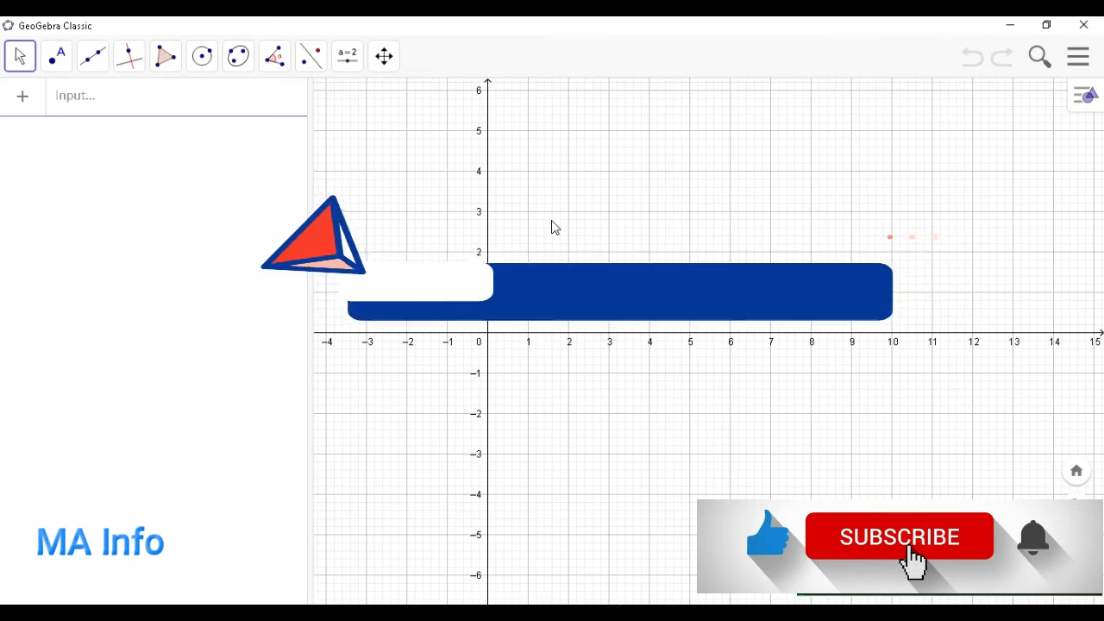
# Draw a line through new points at (-2, 1) and (2, 4) in the empty graph
pyautogui.moveTo(554, 228); pyautogui.dragTo(727, 216)
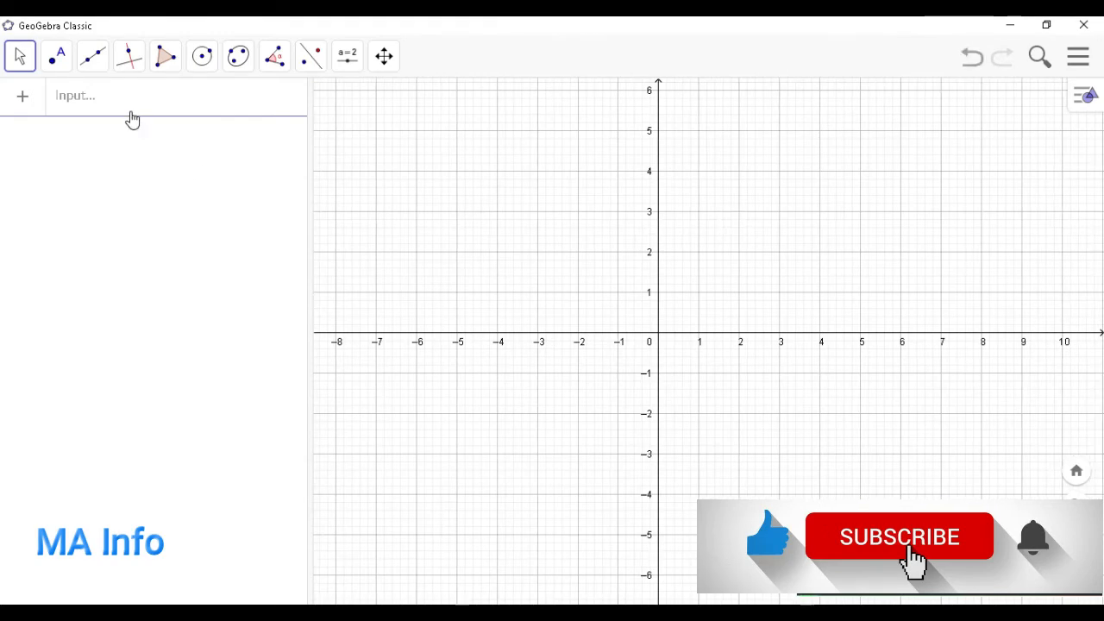
pyautogui.click(99, 64)
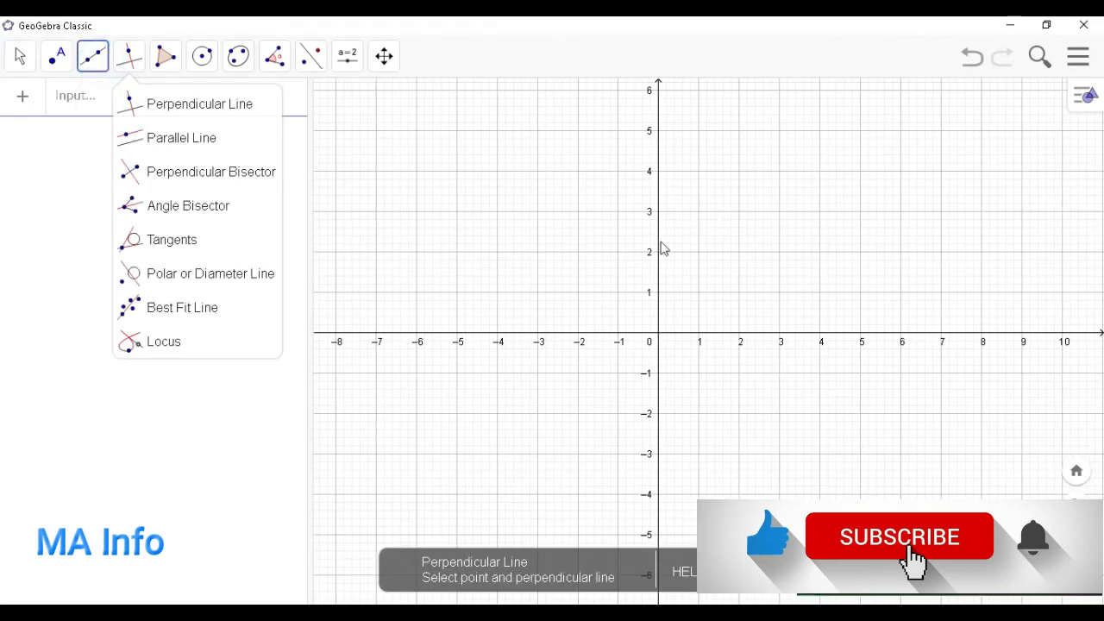
pyautogui.click(577, 292)
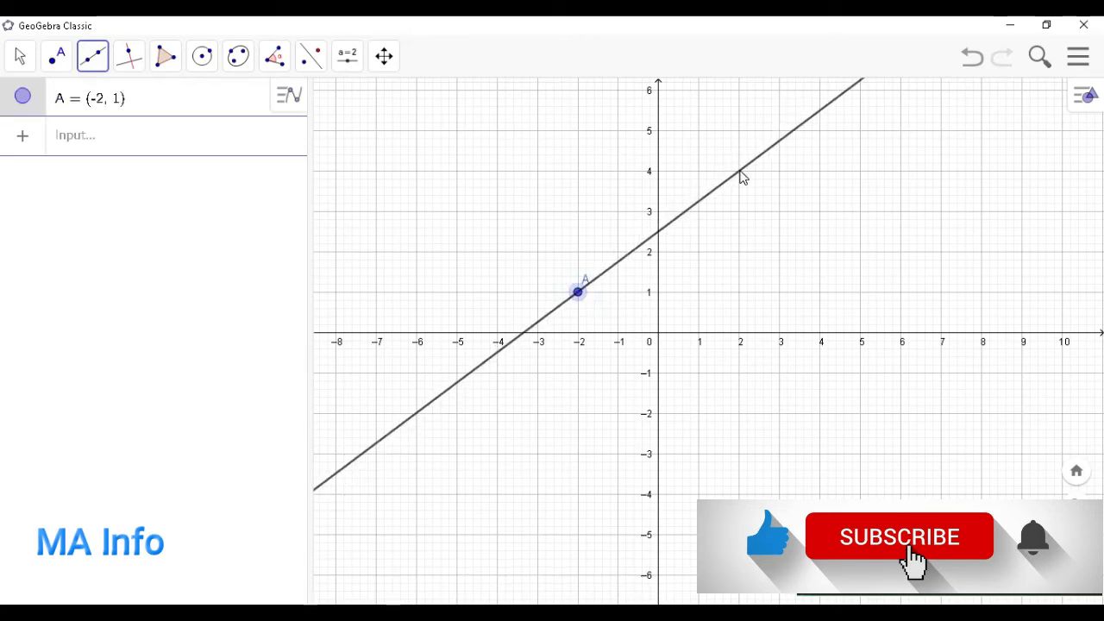
pyautogui.click(740, 172)
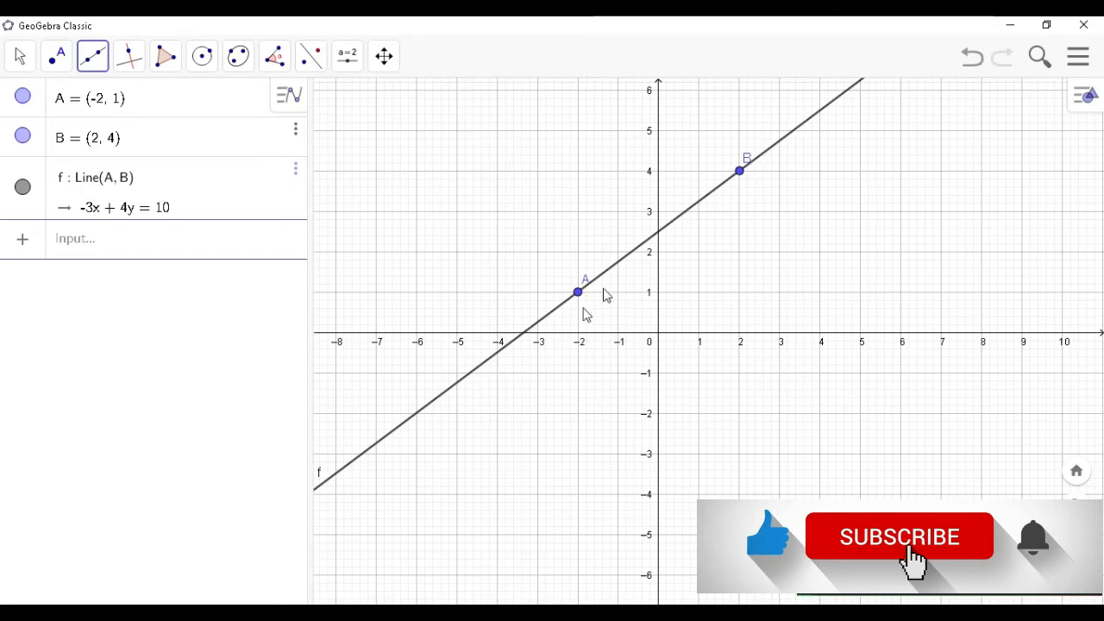
# Place a point at (-2, 4) and construct the perpendicular through it to line AB
pyautogui.click(57, 55)
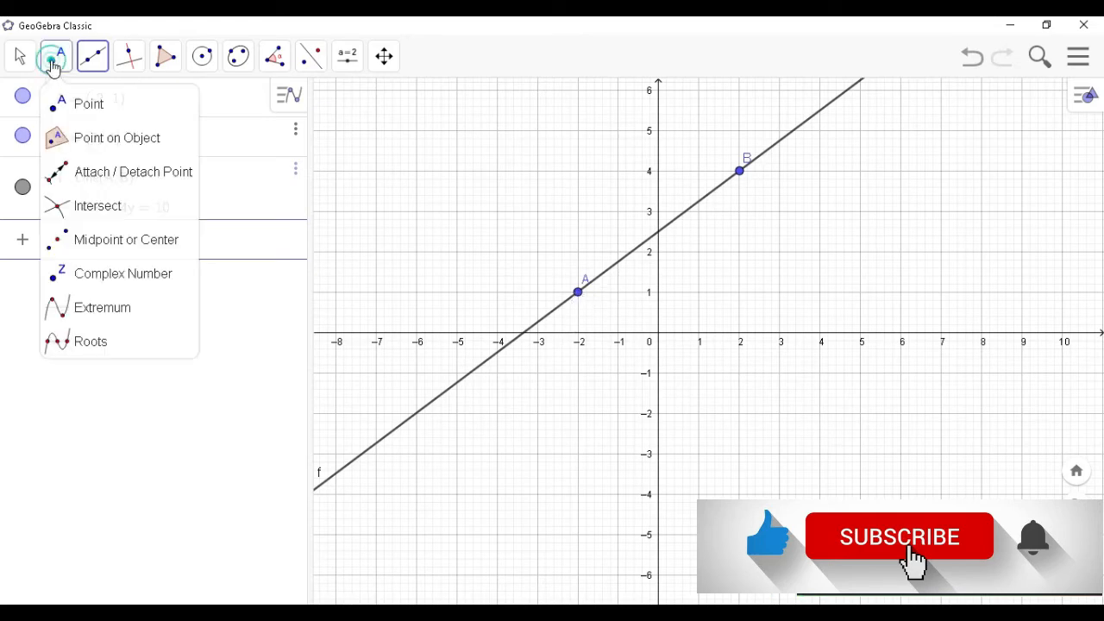
pyautogui.click(578, 170)
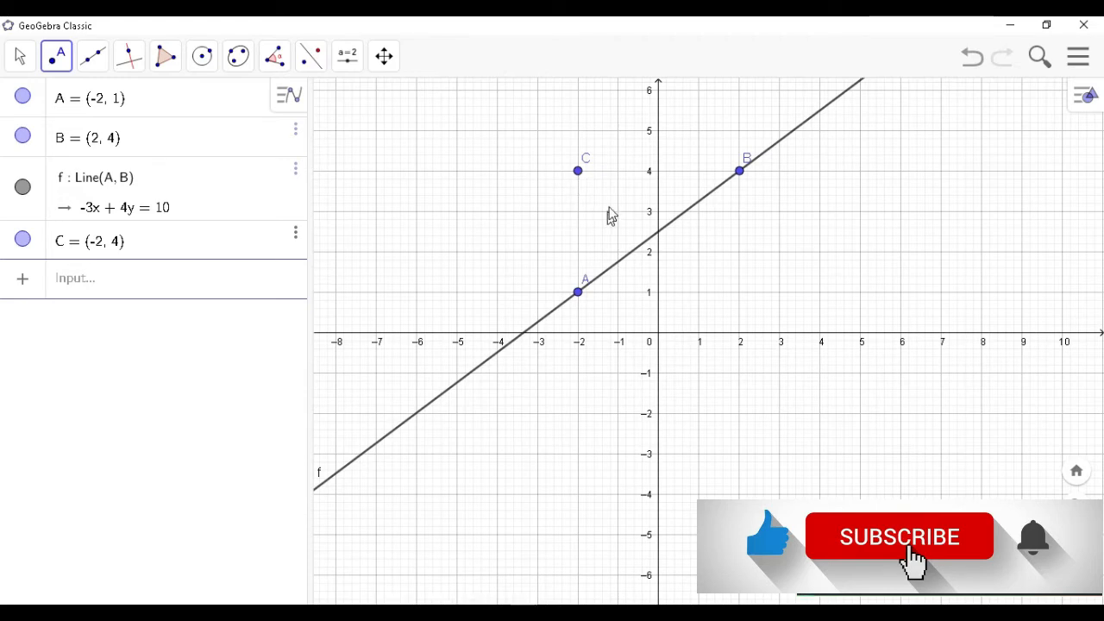
pyautogui.click(131, 67)
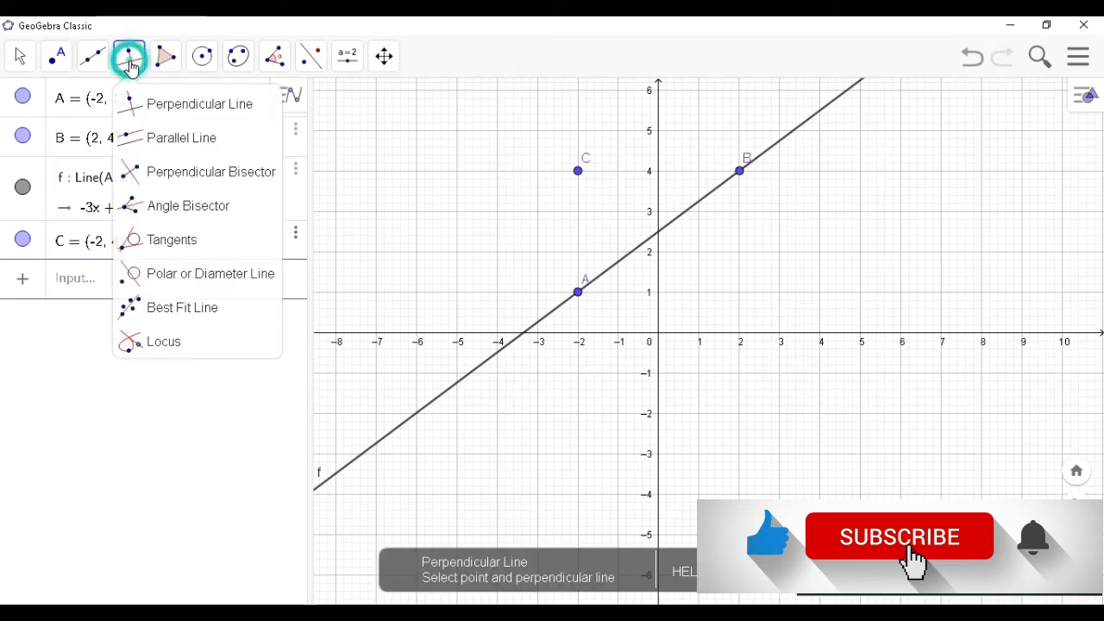
pyautogui.click(178, 112)
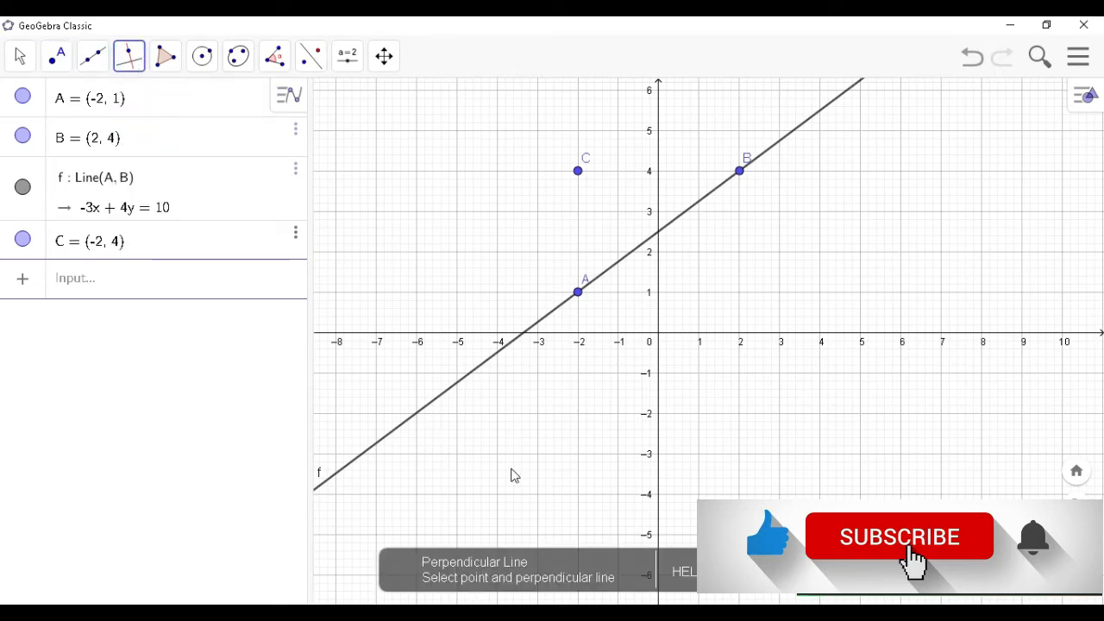
pyautogui.click(579, 174)
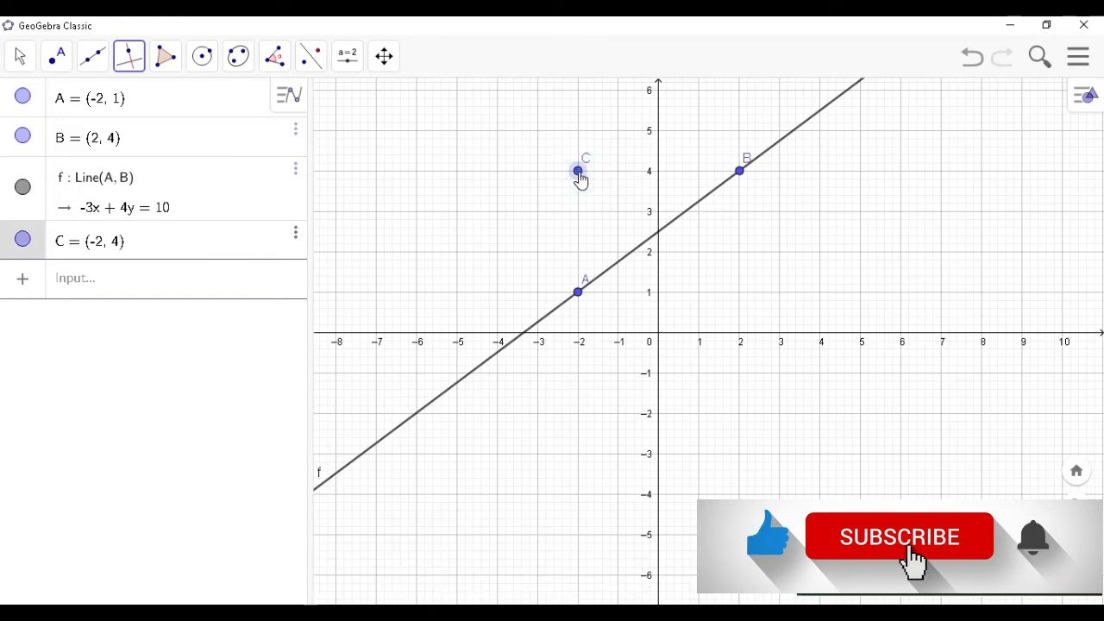
pyautogui.click(676, 223)
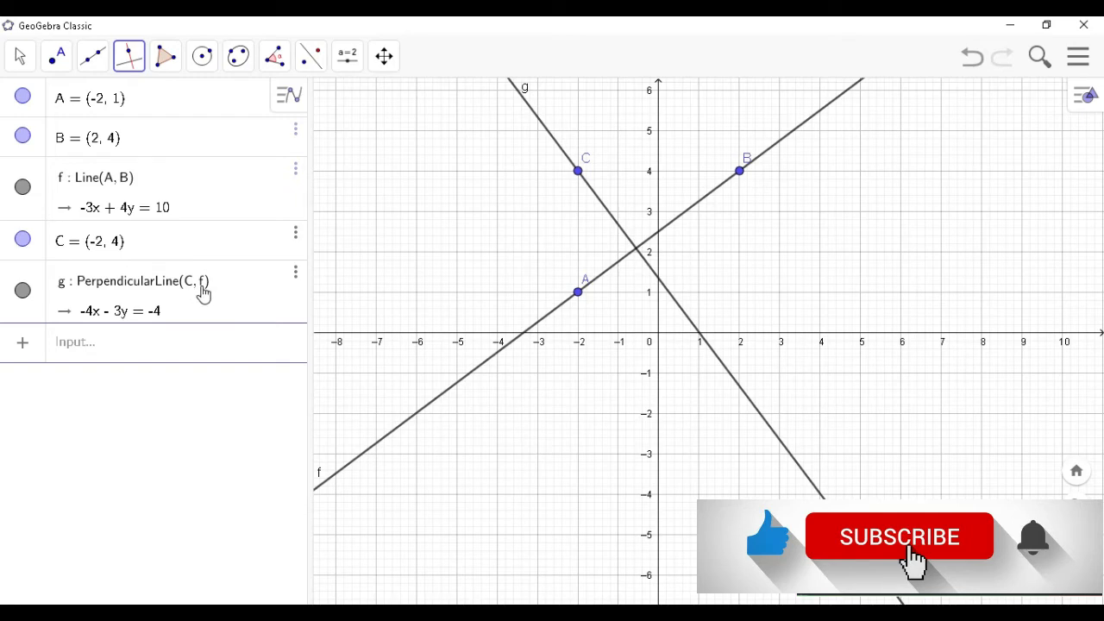
# Look up the perpendicular command variants by entering "perpe" as a new algebra expression
pyautogui.click(132, 351)
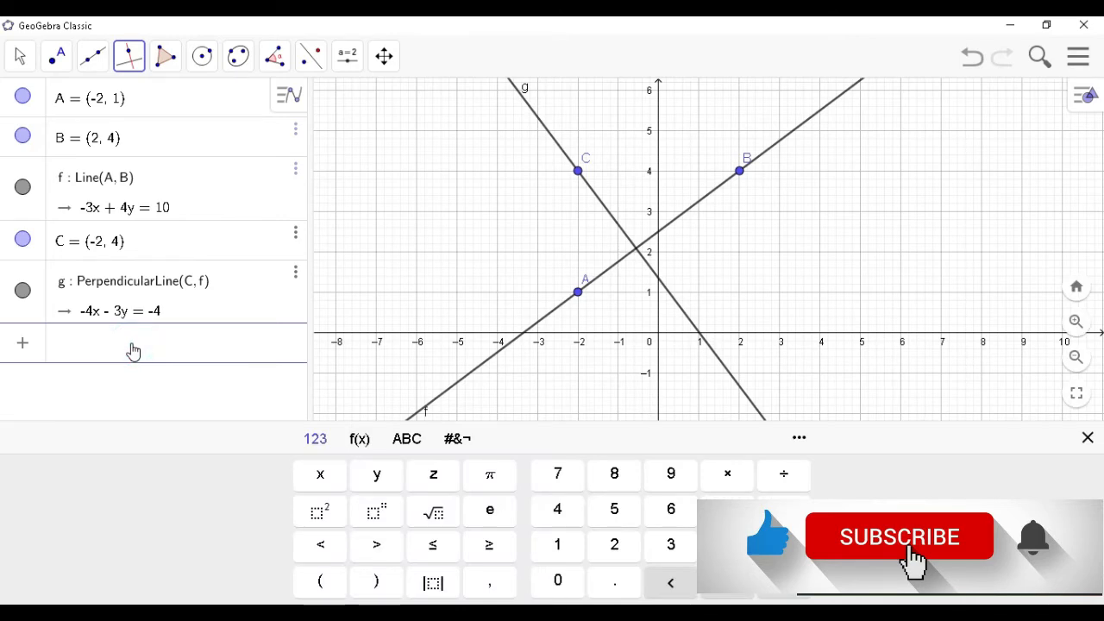
pyautogui.write('perpe')
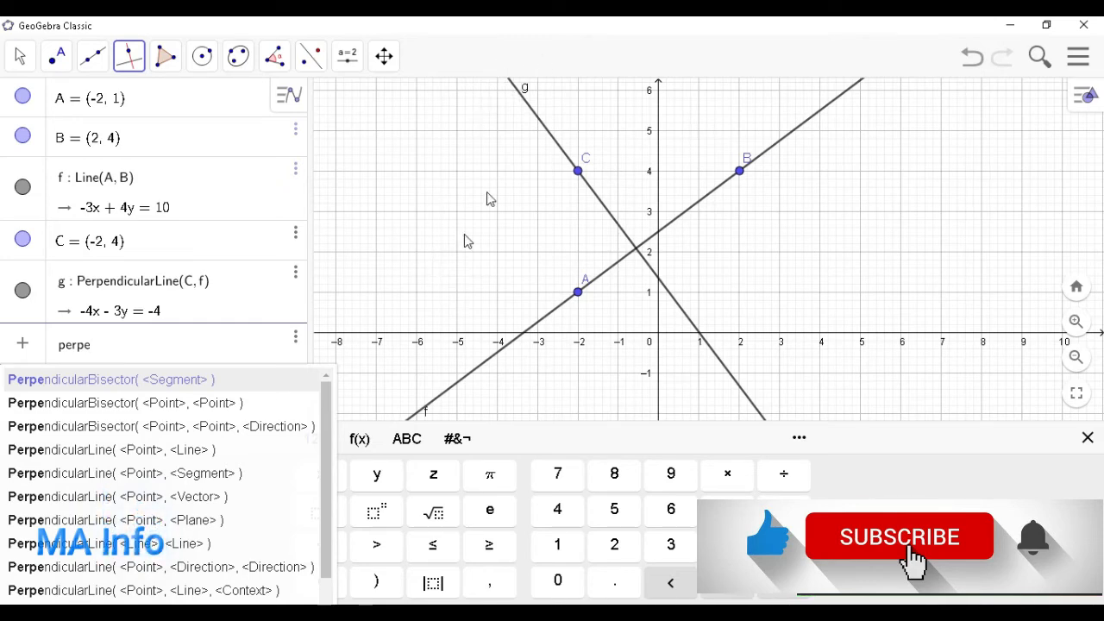
pyautogui.click(488, 45)
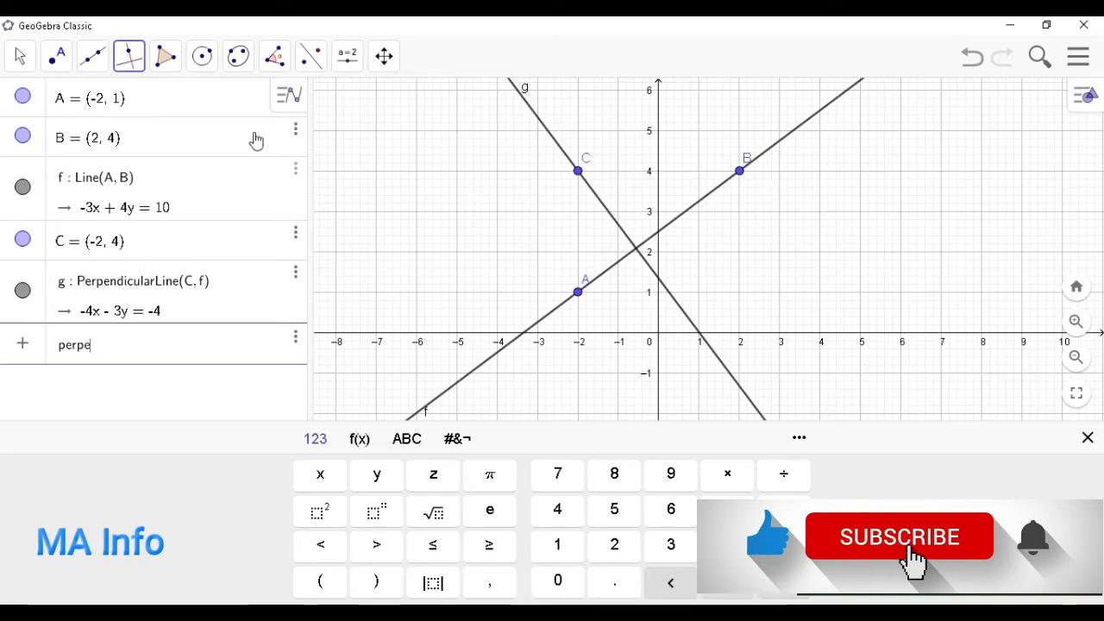
# Construct a line through point C parallel to line AB with the Parallel Line tool
pyautogui.click(127, 65)
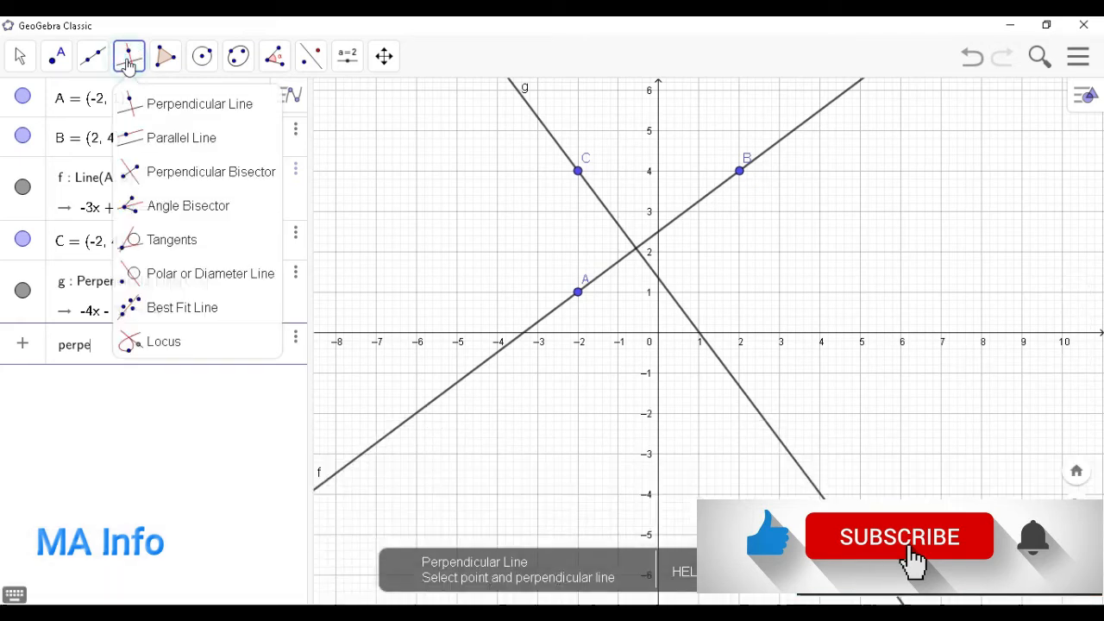
pyautogui.click(161, 145)
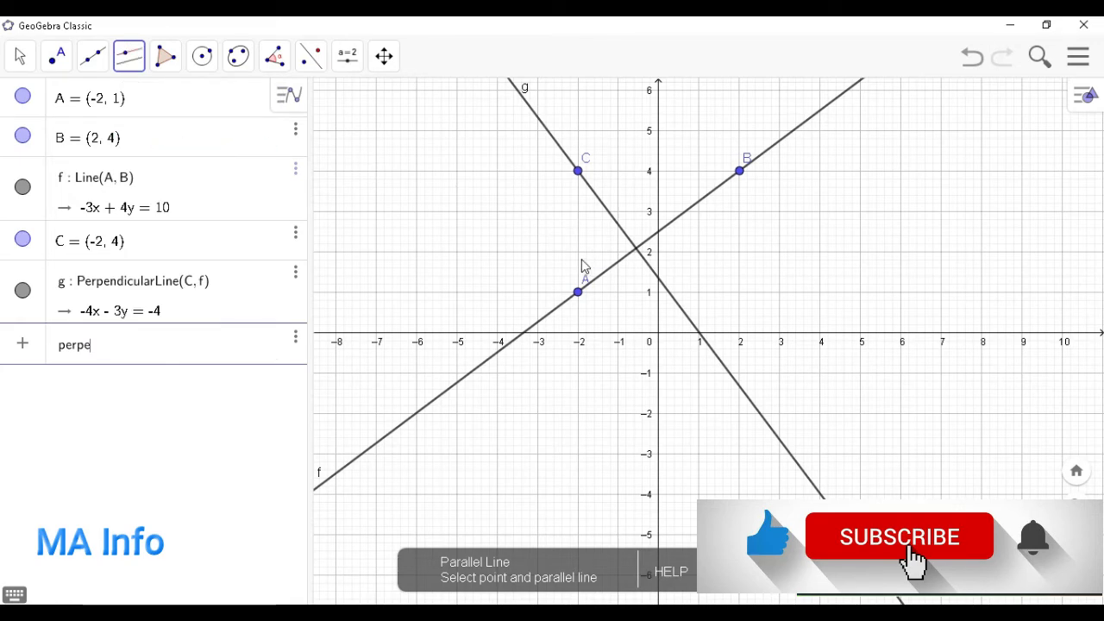
pyautogui.click(578, 172)
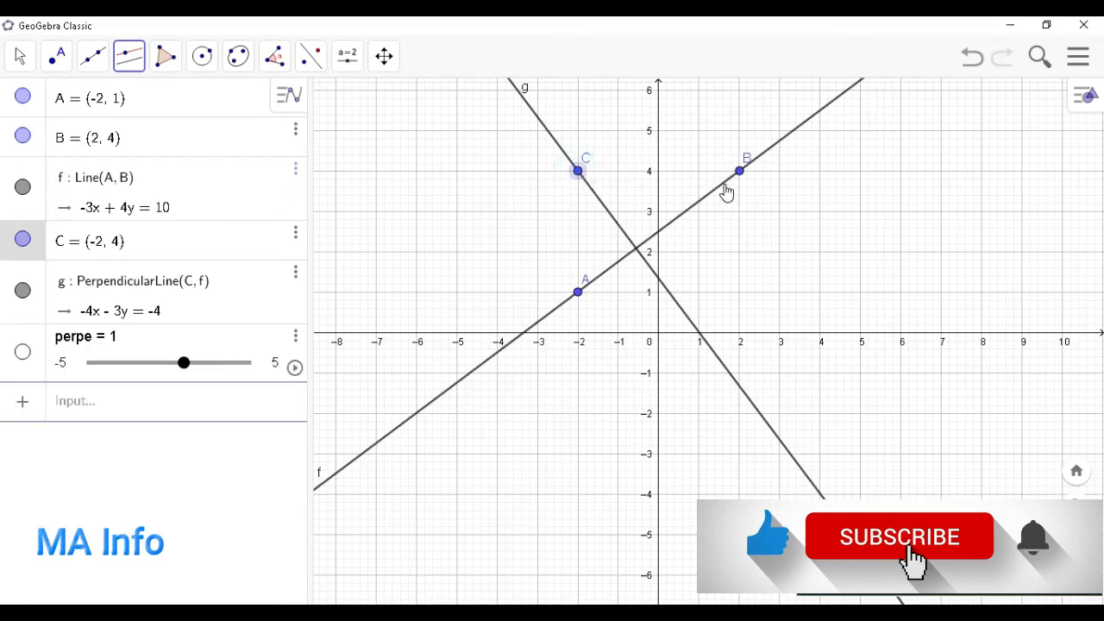
pyautogui.click(722, 183)
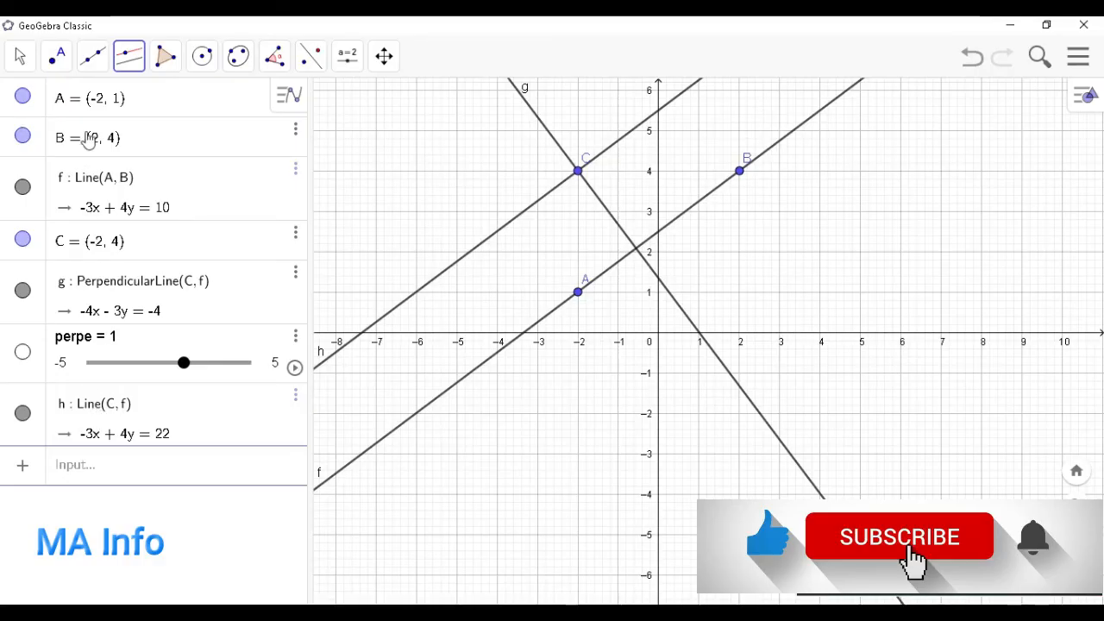
pyautogui.click(129, 56)
pyautogui.click(128, 104)
pyautogui.moveTo(202, 56)
pyautogui.moveTo(128, 68)
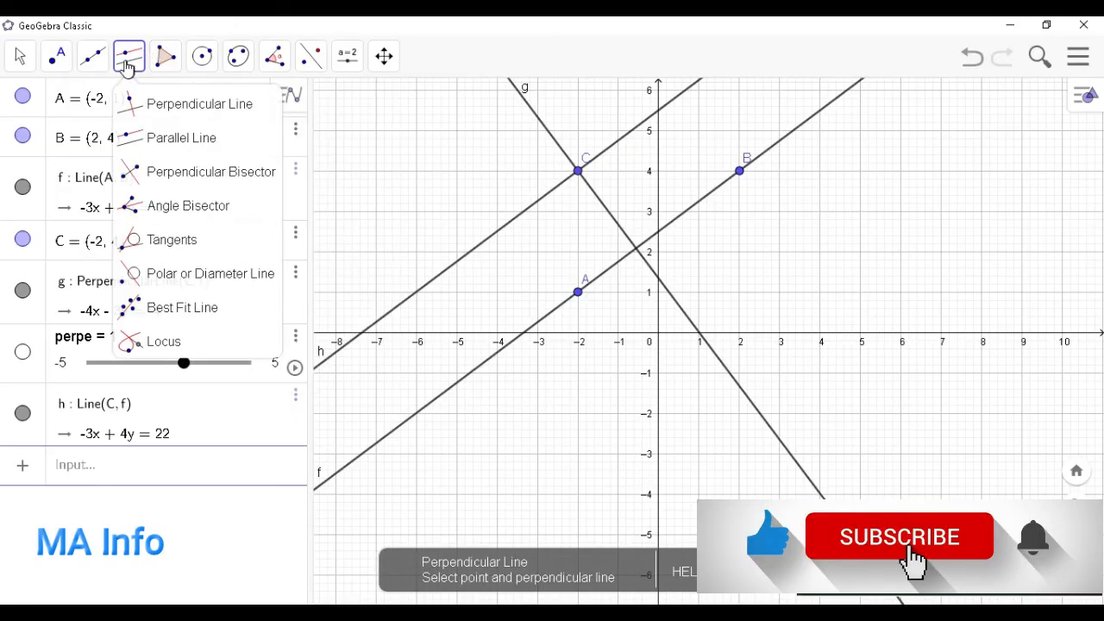
pyautogui.moveTo(360, 52)
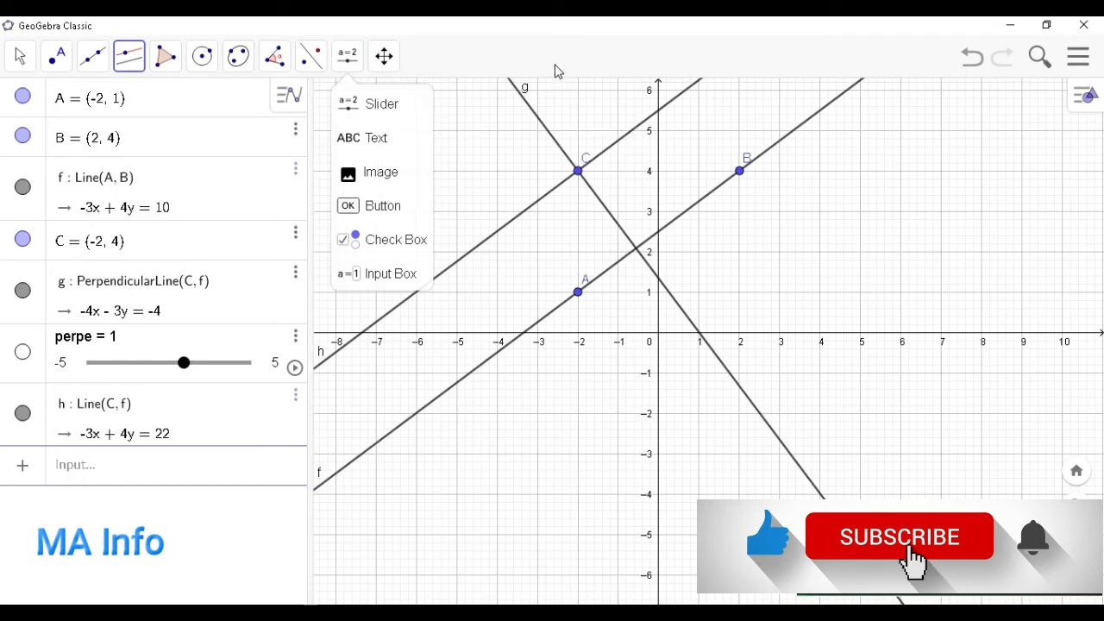
pyautogui.click(380, 205)
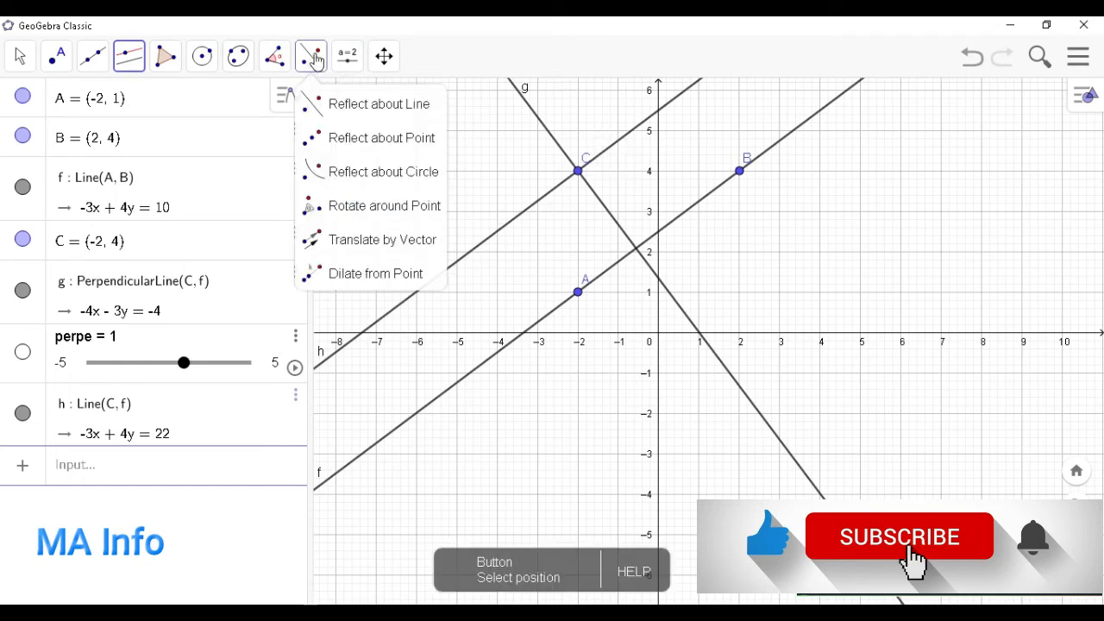
# Add slope measurements to line f through A and B, parallel line h, and perpendicular line g with the Slope tool
pyautogui.moveTo(280, 69)
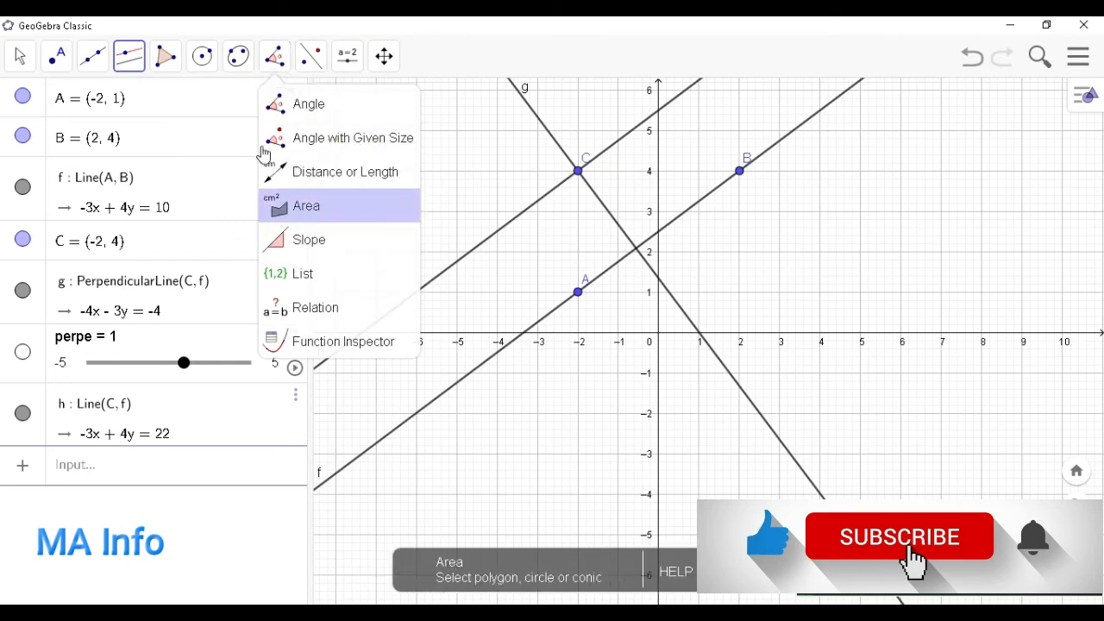
pyautogui.click(298, 243)
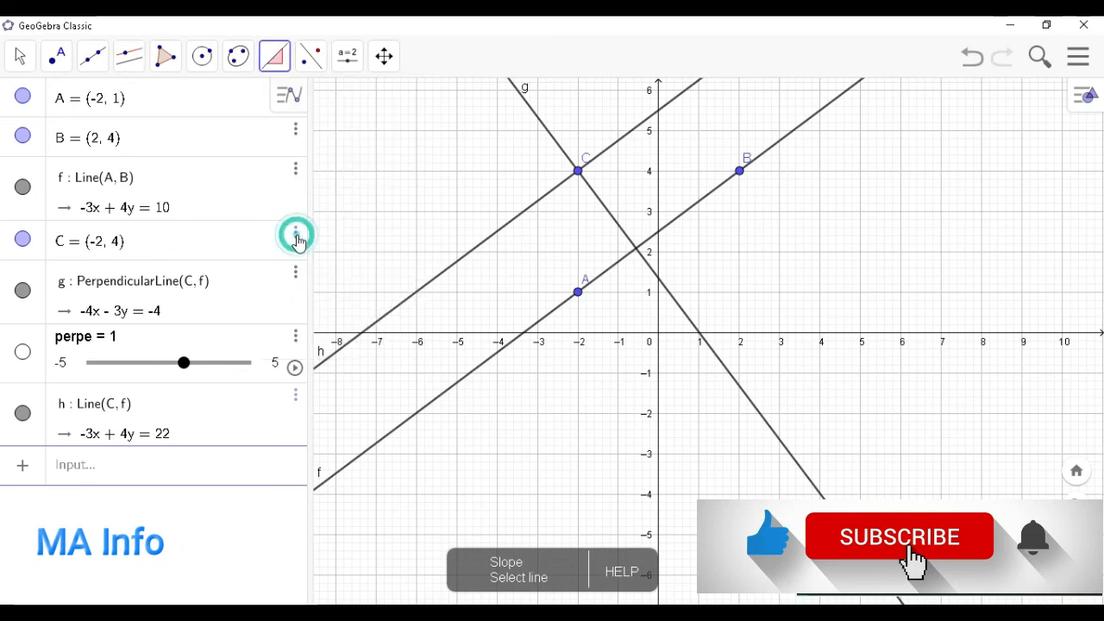
pyautogui.click(704, 201)
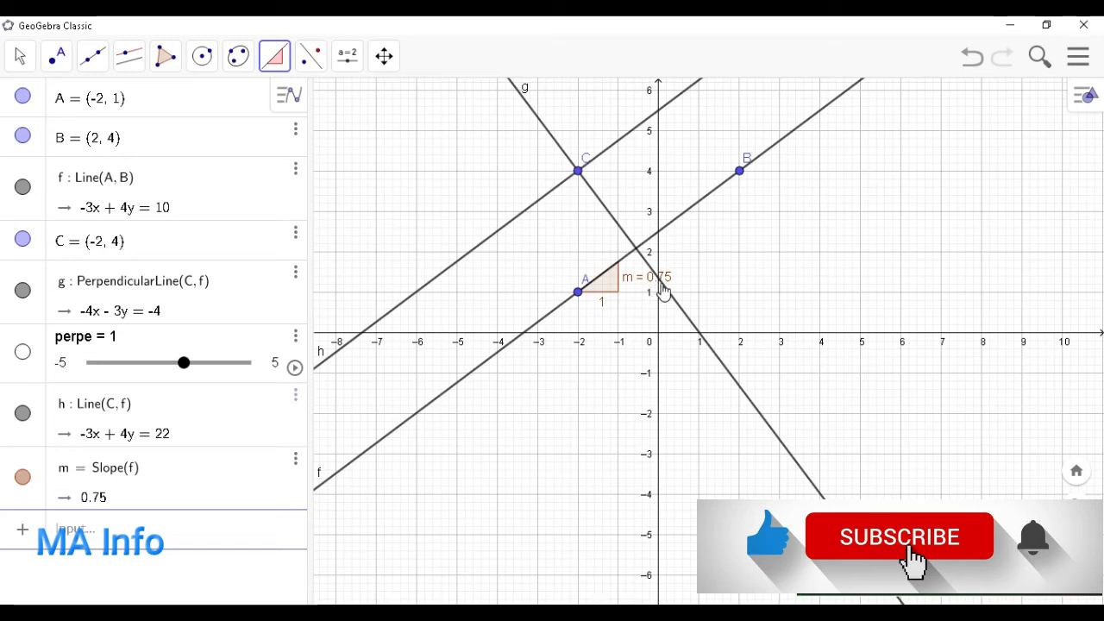
pyautogui.click(606, 153)
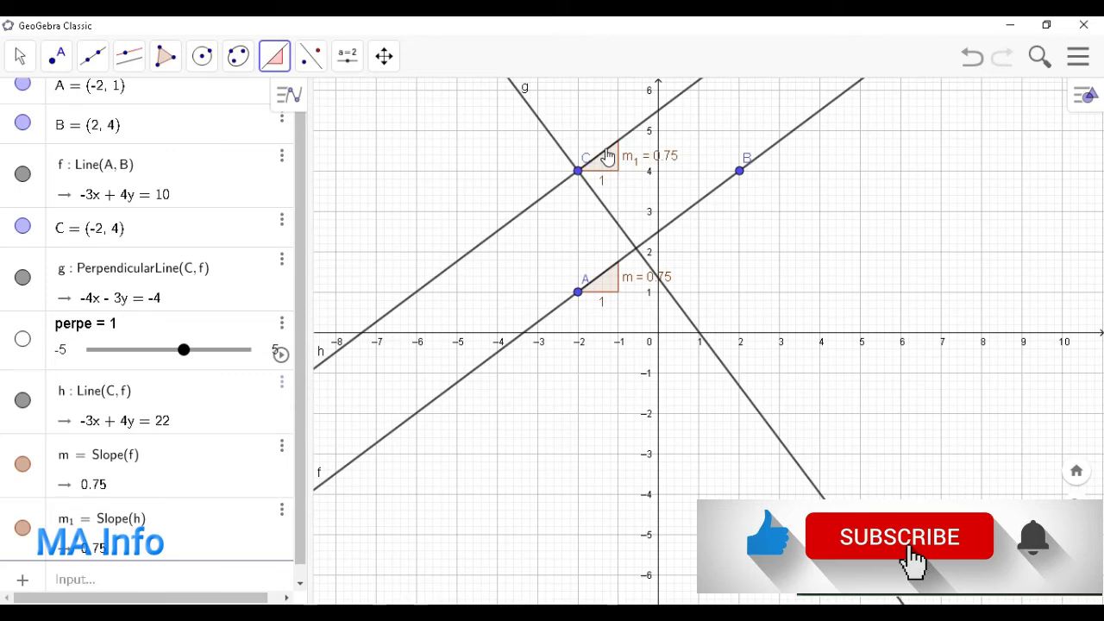
pyautogui.click(691, 327)
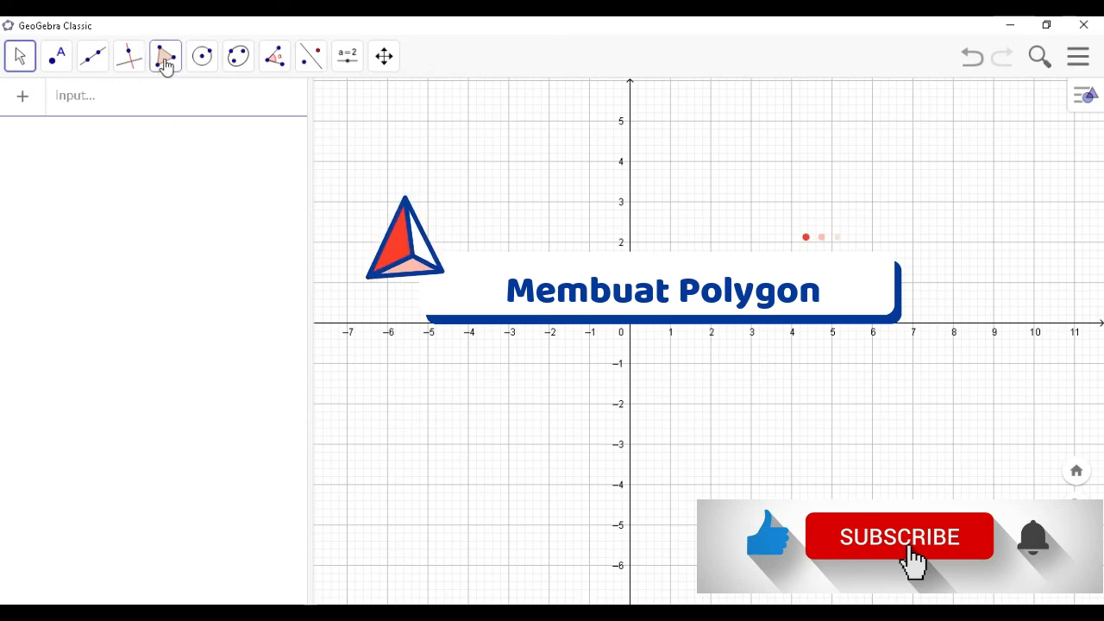
# Draw a triangle with the Polygon tool using vertices at (1, 1), (5, 1) and (3, 5) in the empty graph
pyautogui.click(166, 57)
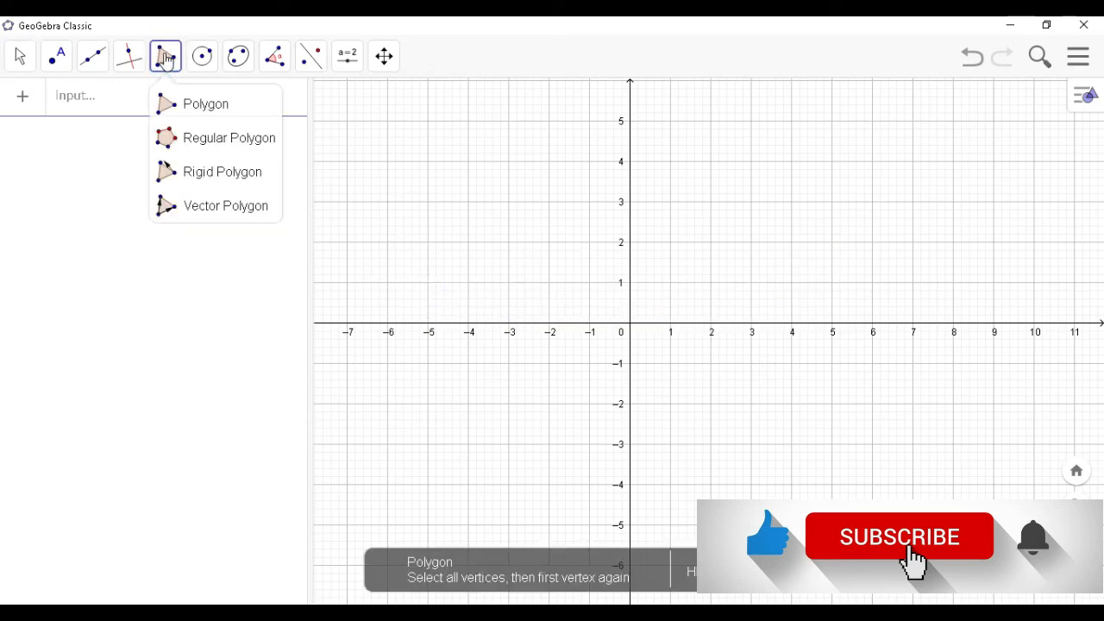
pyautogui.click(195, 106)
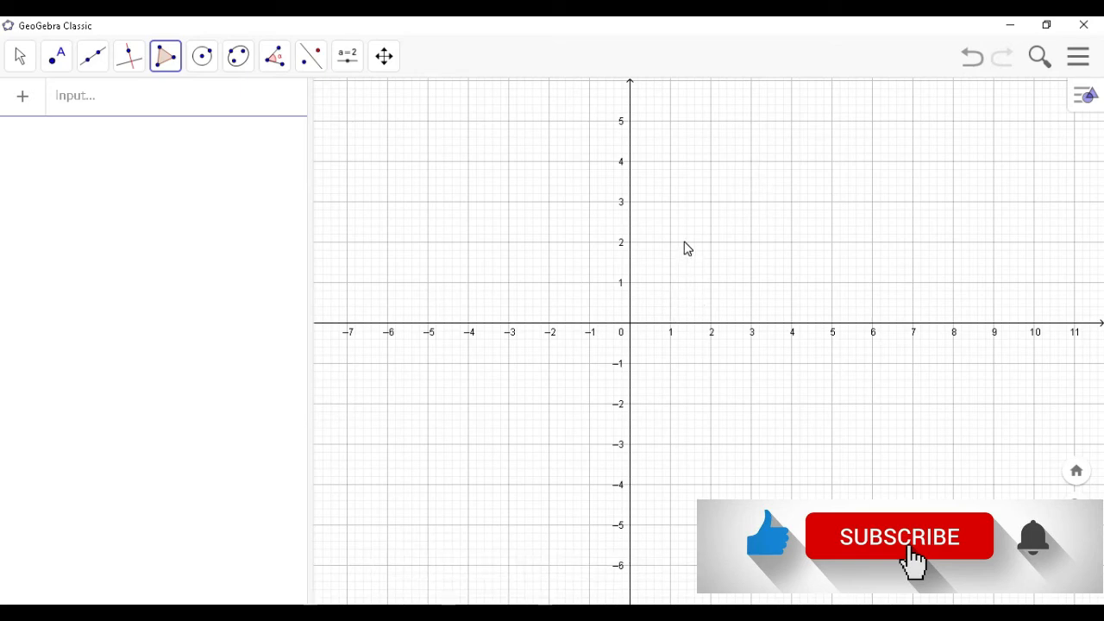
pyautogui.click(671, 283)
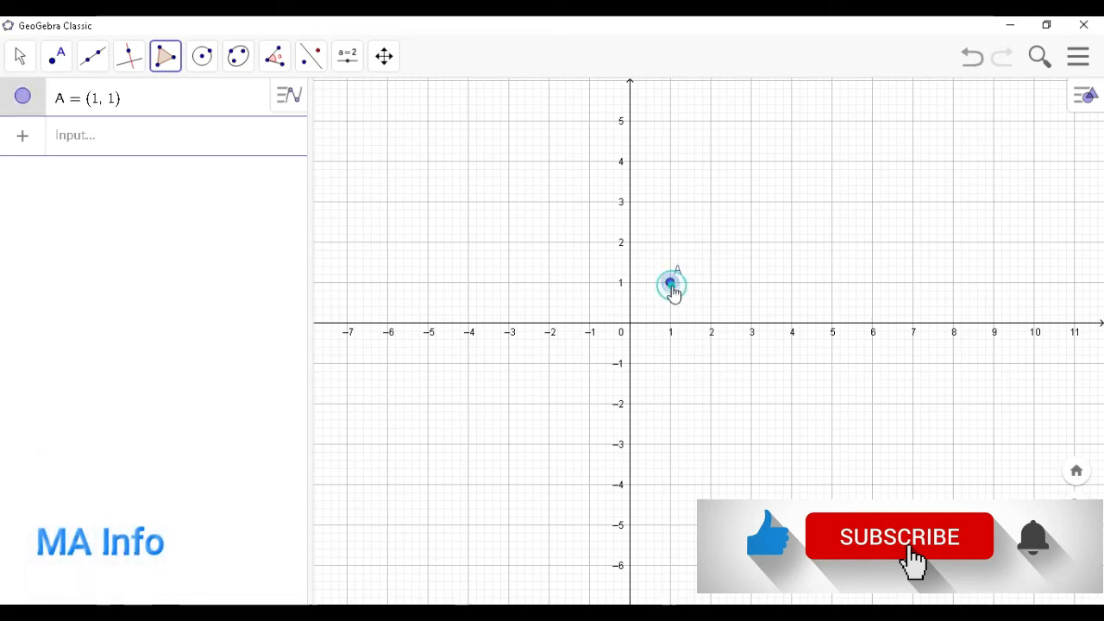
pyautogui.click(833, 282)
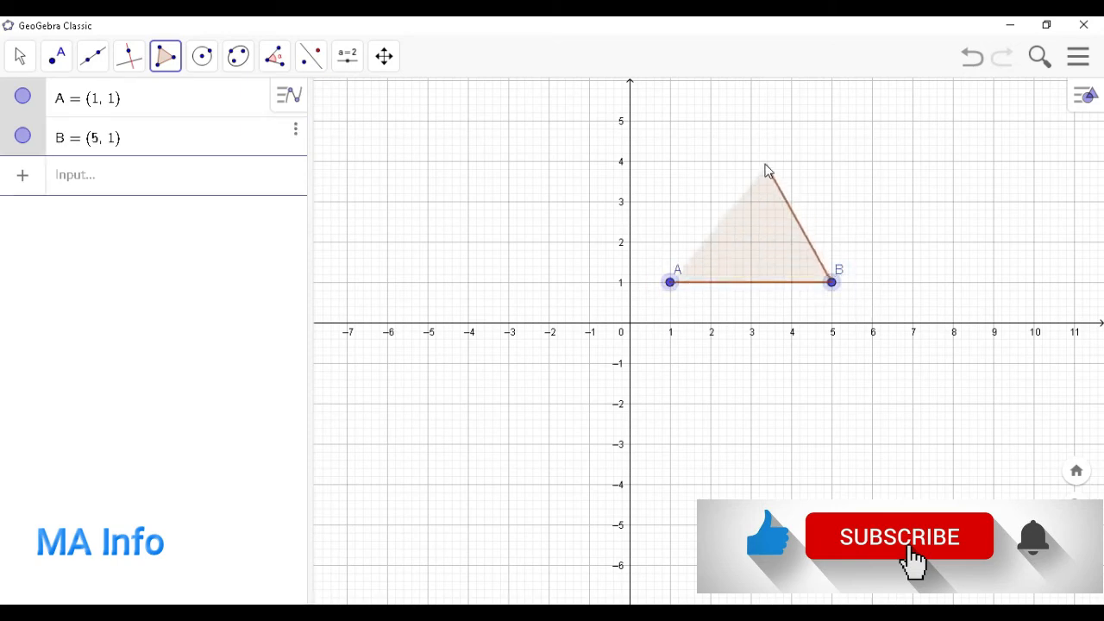
pyautogui.click(750, 124)
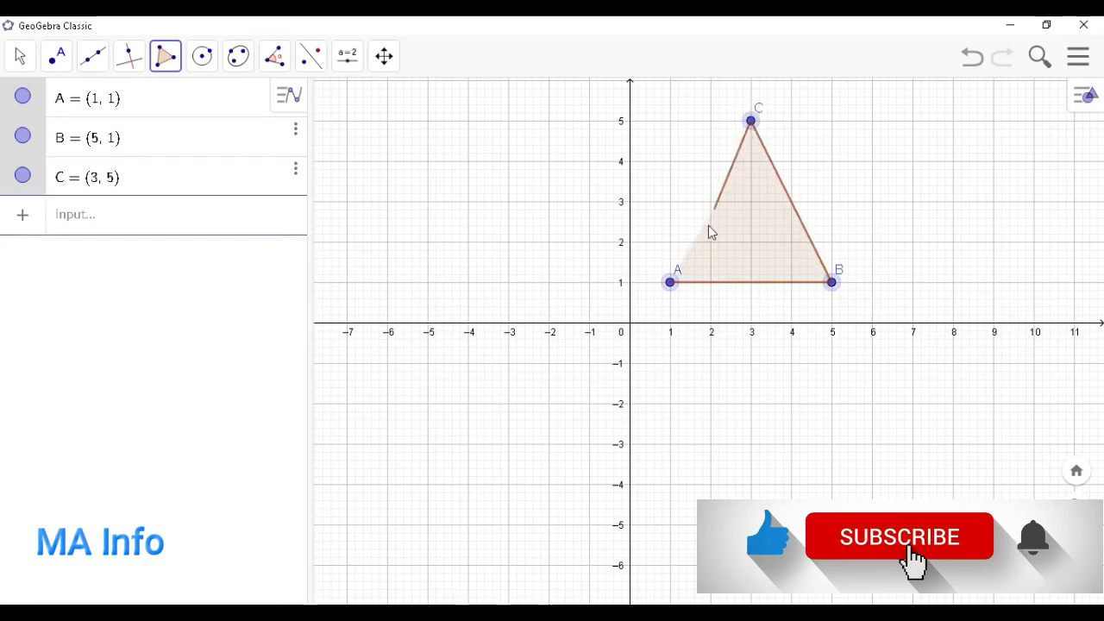
pyautogui.click(676, 282)
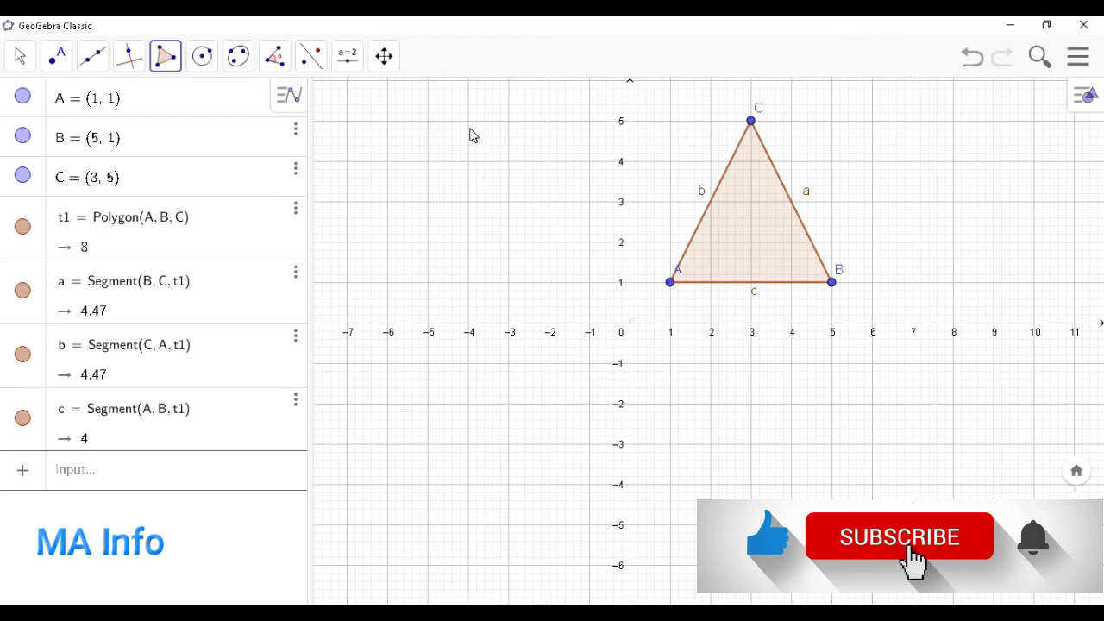
# Draw a rectangle as a polygon with vertices at (-5, 1), (-1, 1), (-1, 4) and (-5, 4)
pyautogui.click(428, 282)
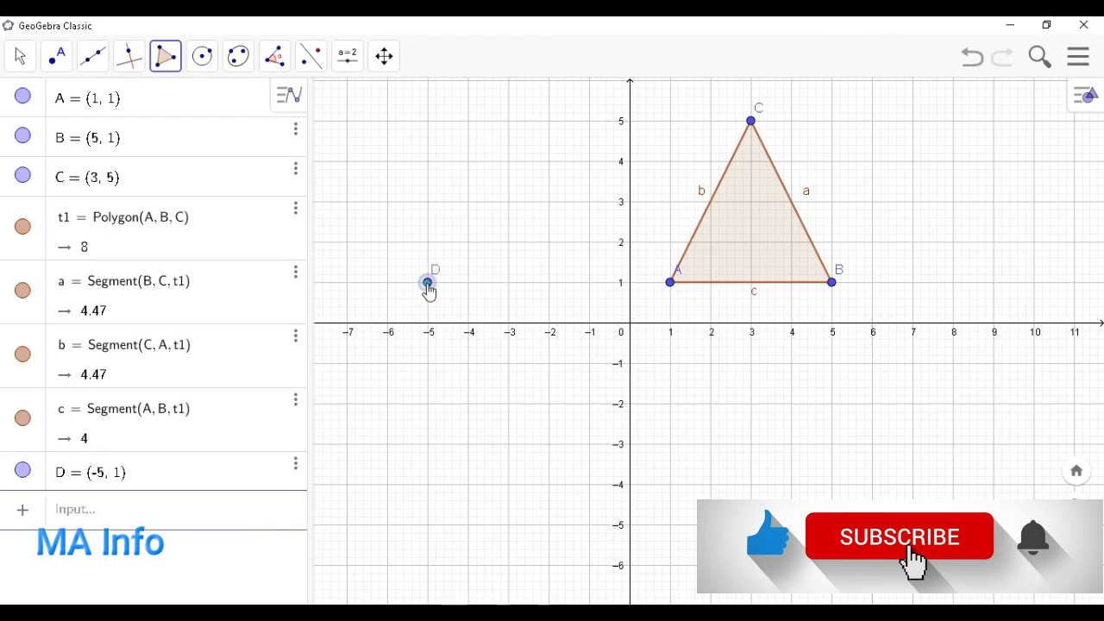
pyautogui.click(589, 282)
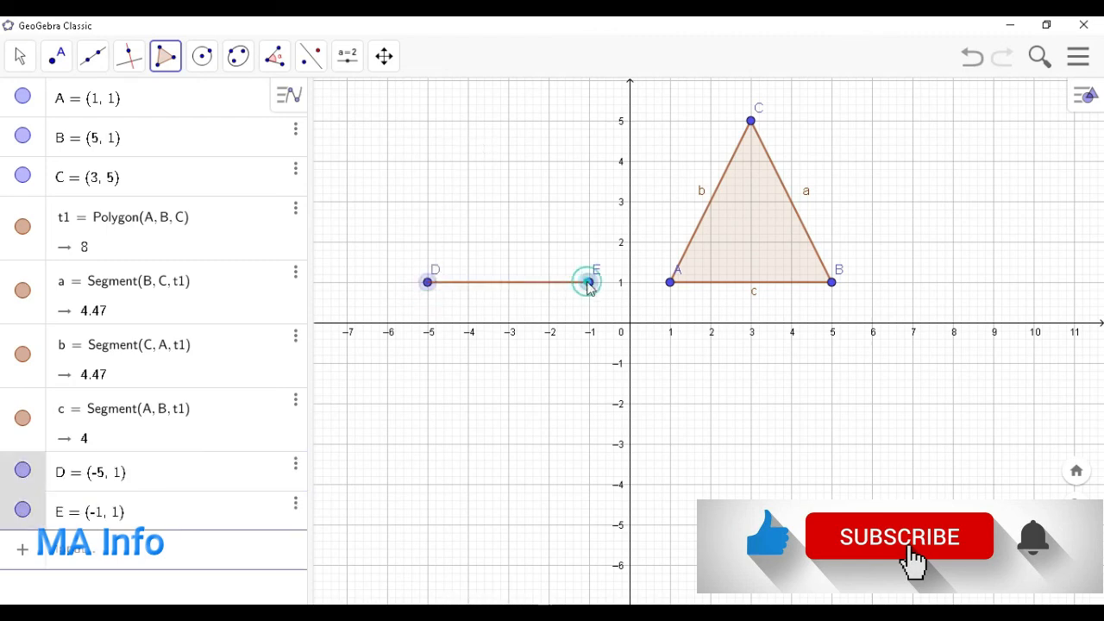
pyautogui.click(589, 161)
pyautogui.click(428, 161)
pyautogui.click(428, 282)
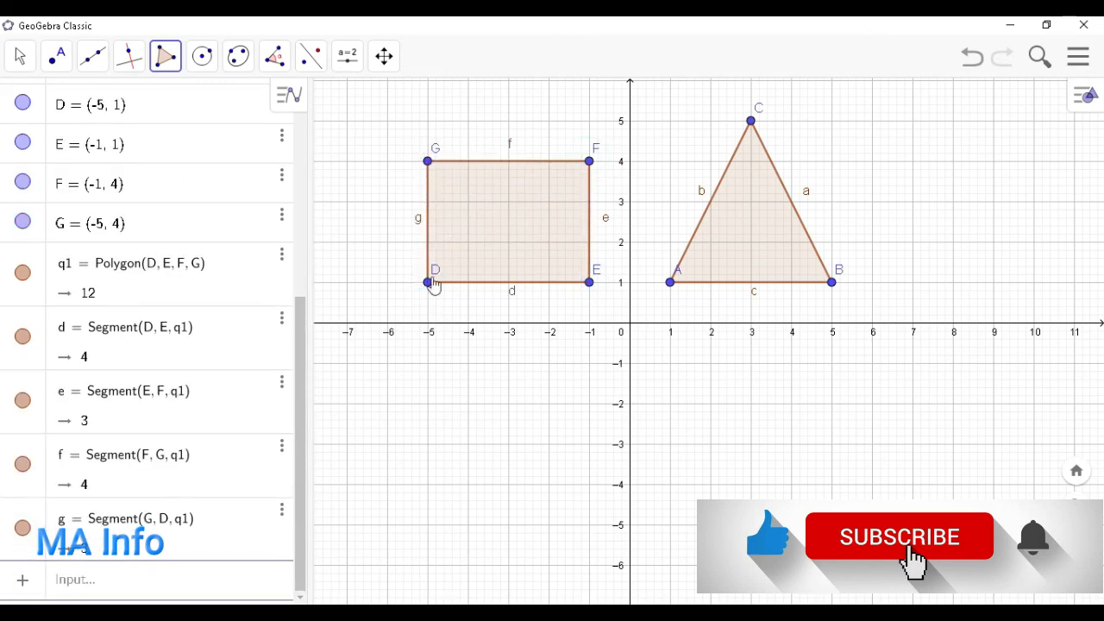
# Draw a six-sided irregular polygon through (-4, -1), (-1, -2), (-2, -3), (-2, -5), (-5, -4) and (-5, -2)
pyautogui.click(468, 363)
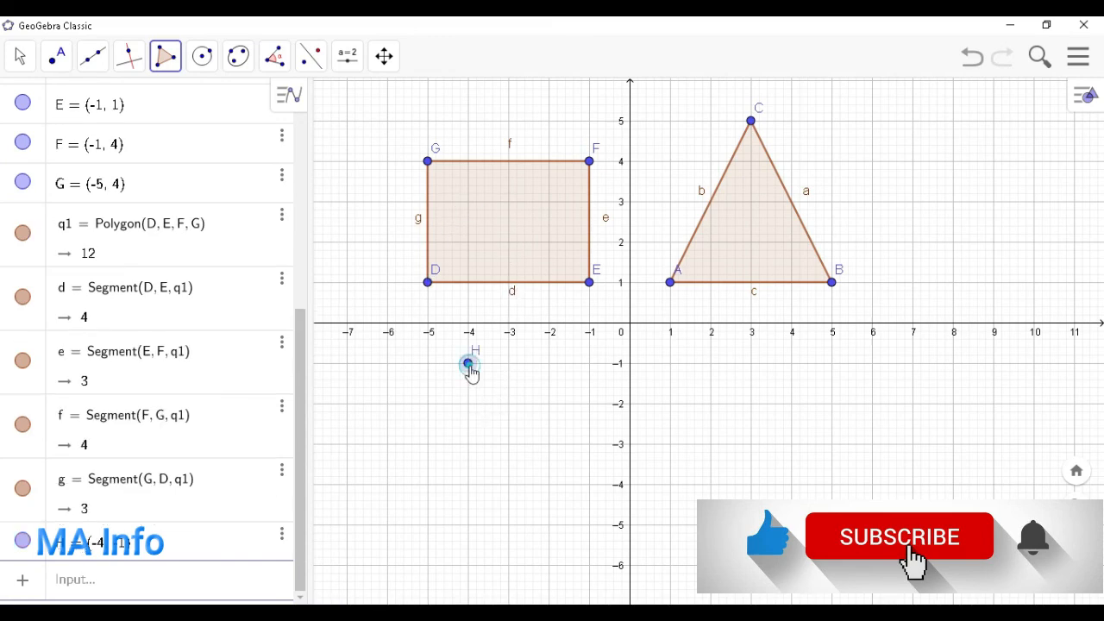
pyautogui.click(589, 403)
pyautogui.click(549, 443)
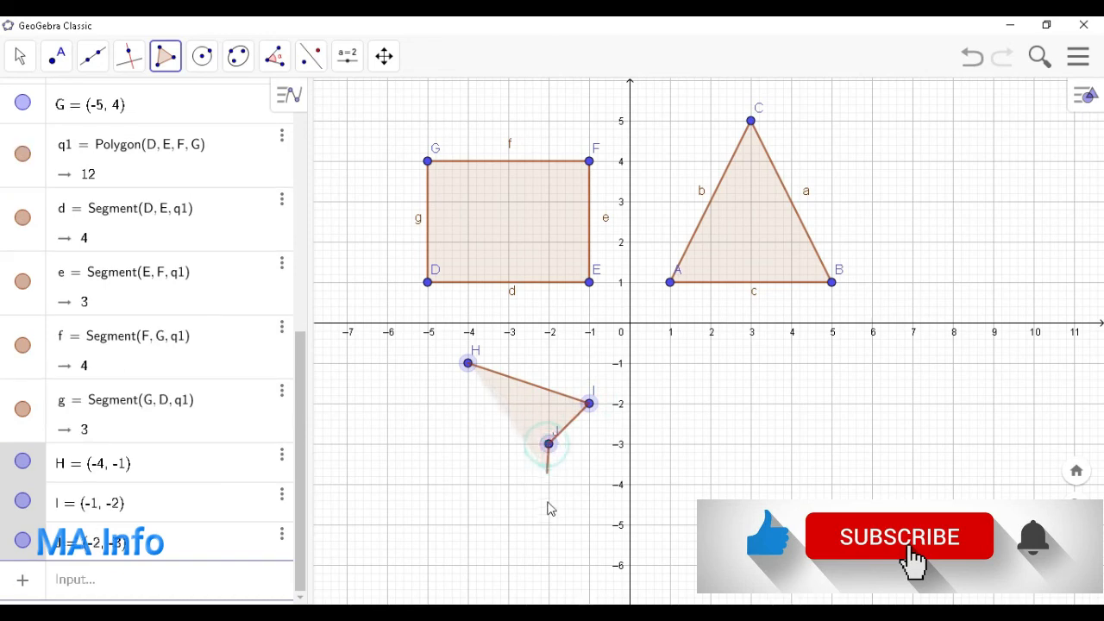
pyautogui.click(549, 523)
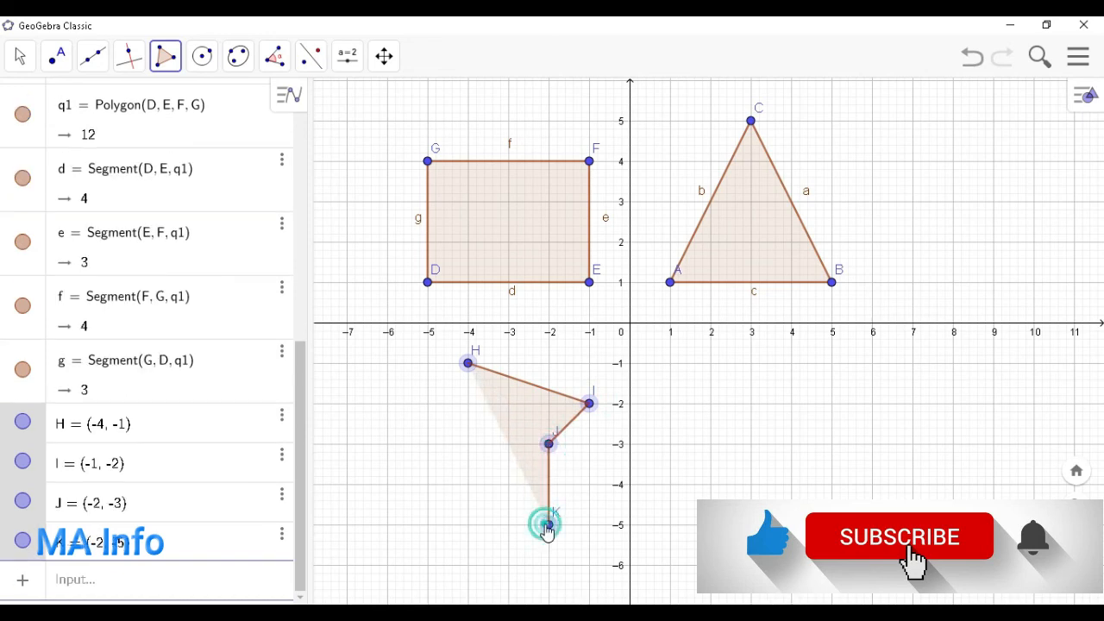
pyautogui.click(427, 484)
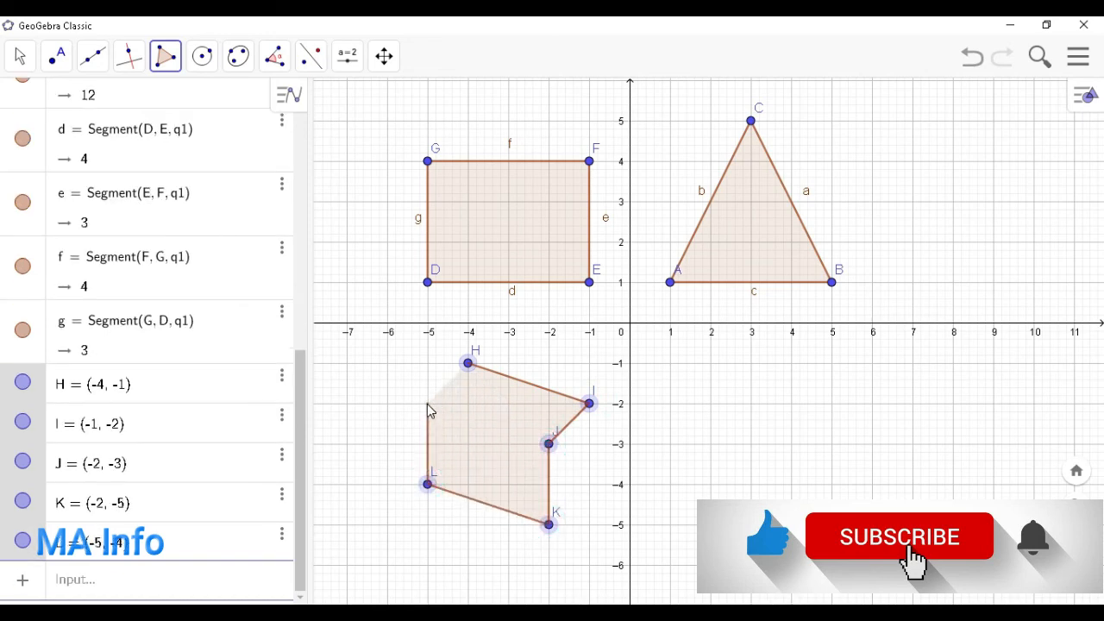
pyautogui.click(427, 403)
pyautogui.click(467, 363)
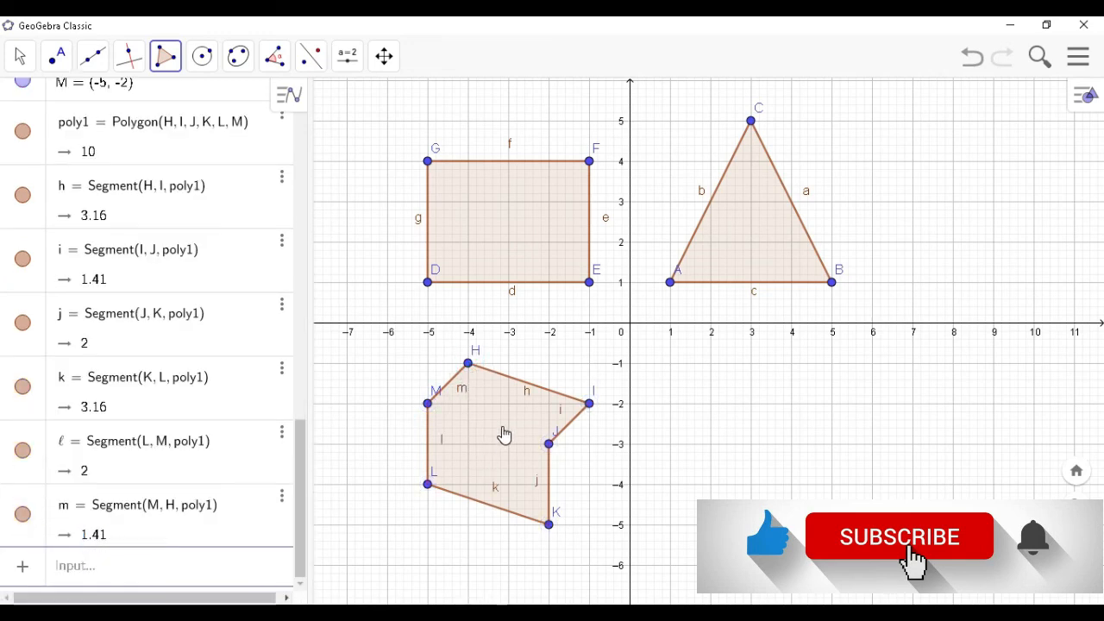
# Construct a regular polygon with 8 vertices on the base from (3, -2) to (6, -2)
pyautogui.click(169, 73)
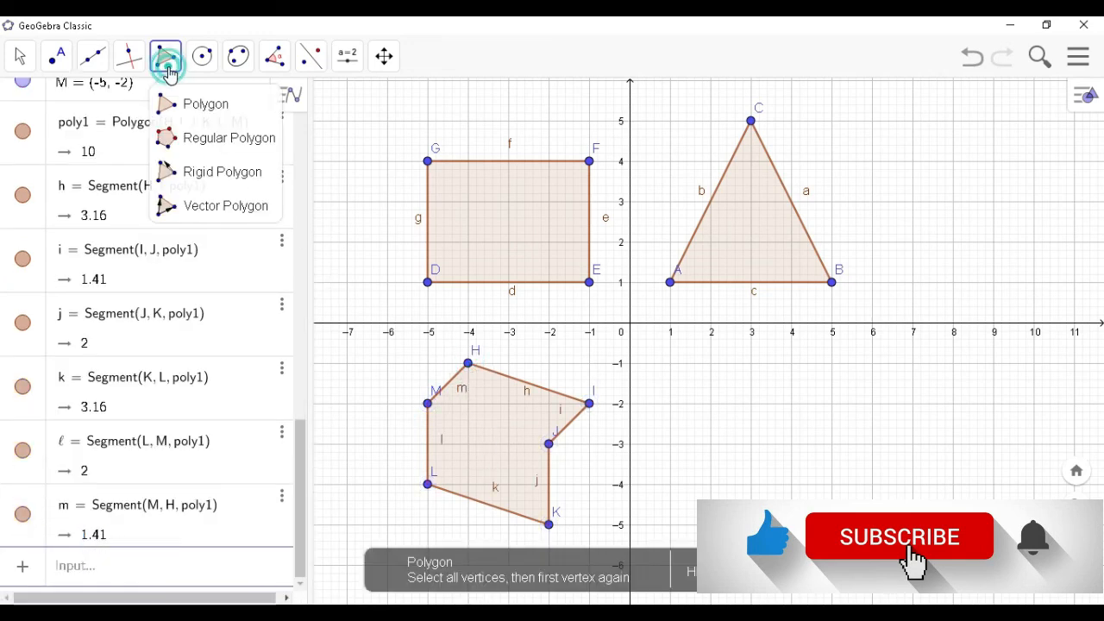
pyautogui.click(195, 144)
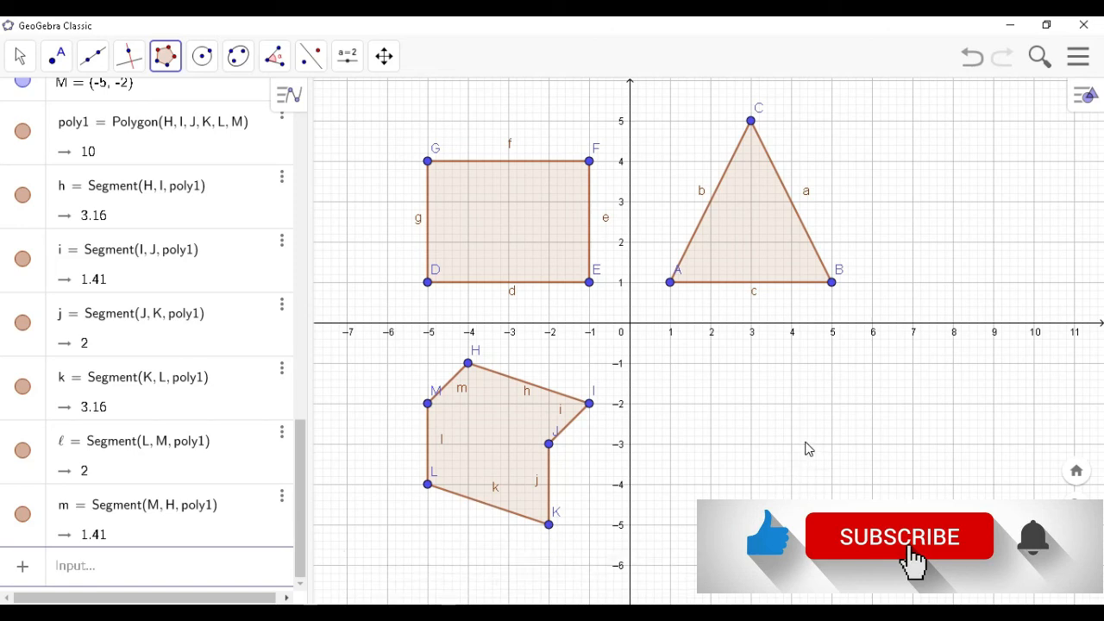
pyautogui.click(751, 403)
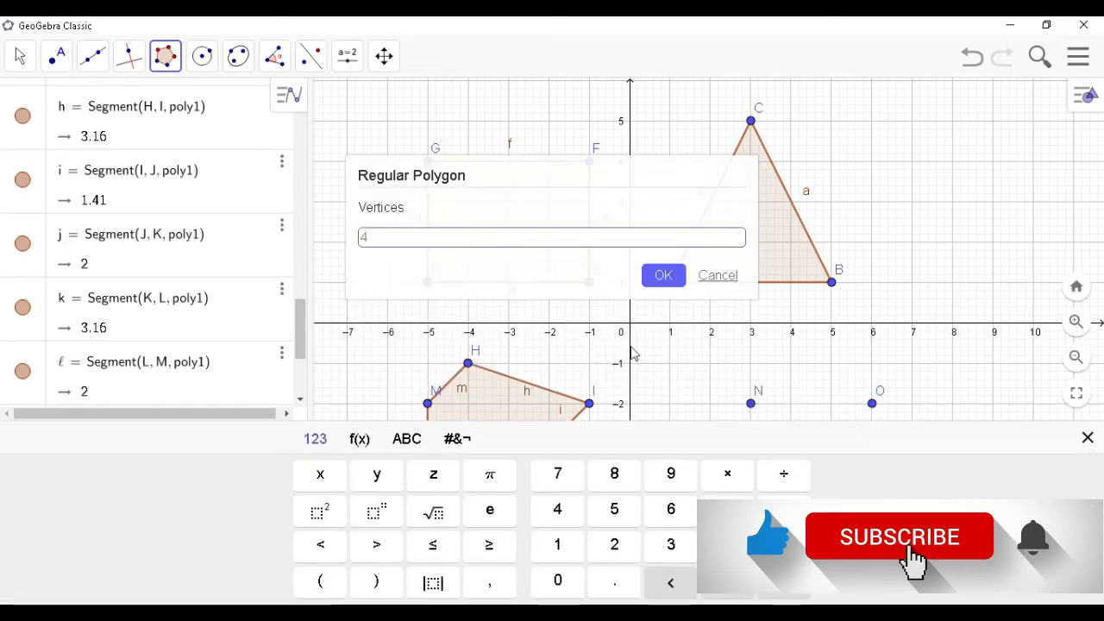
pyautogui.click(383, 238)
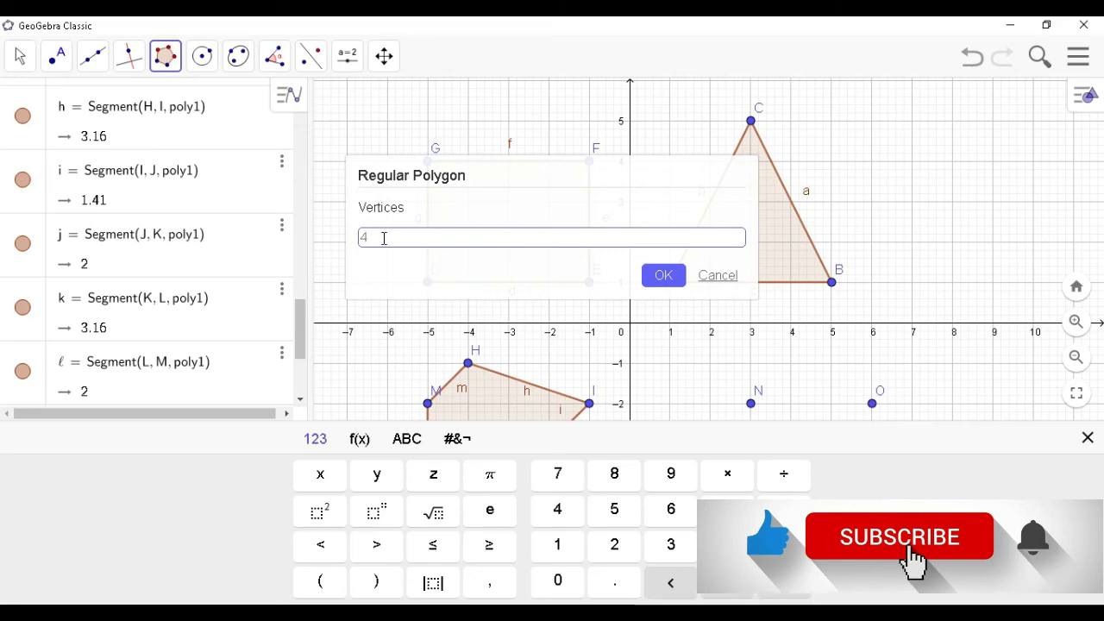
pyautogui.press('BackSpace')
pyautogui.write('8')
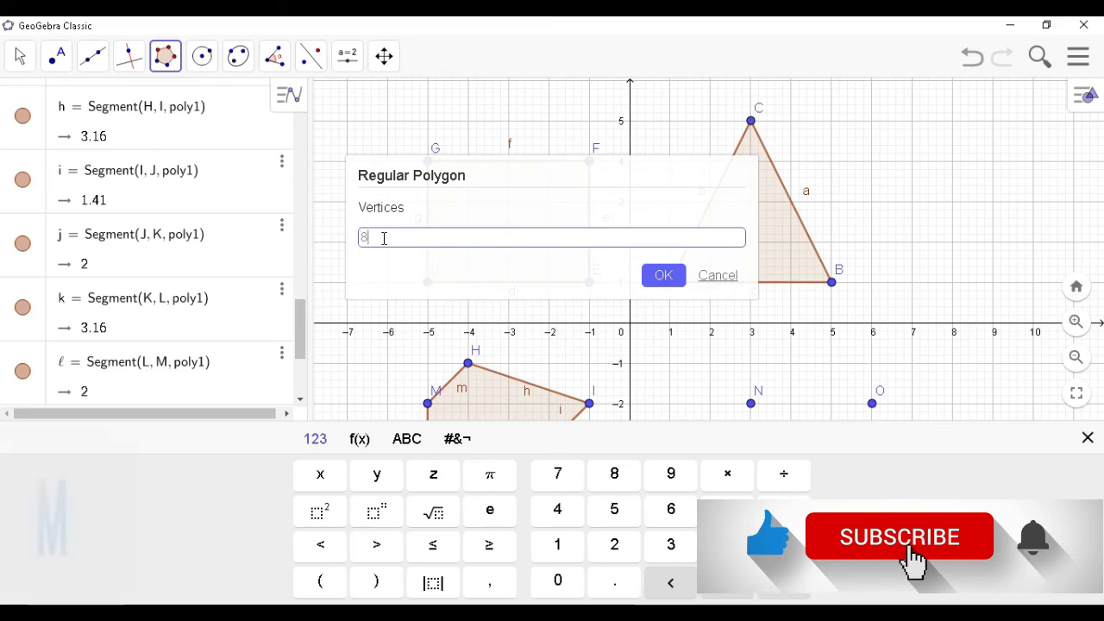
pyautogui.click(659, 275)
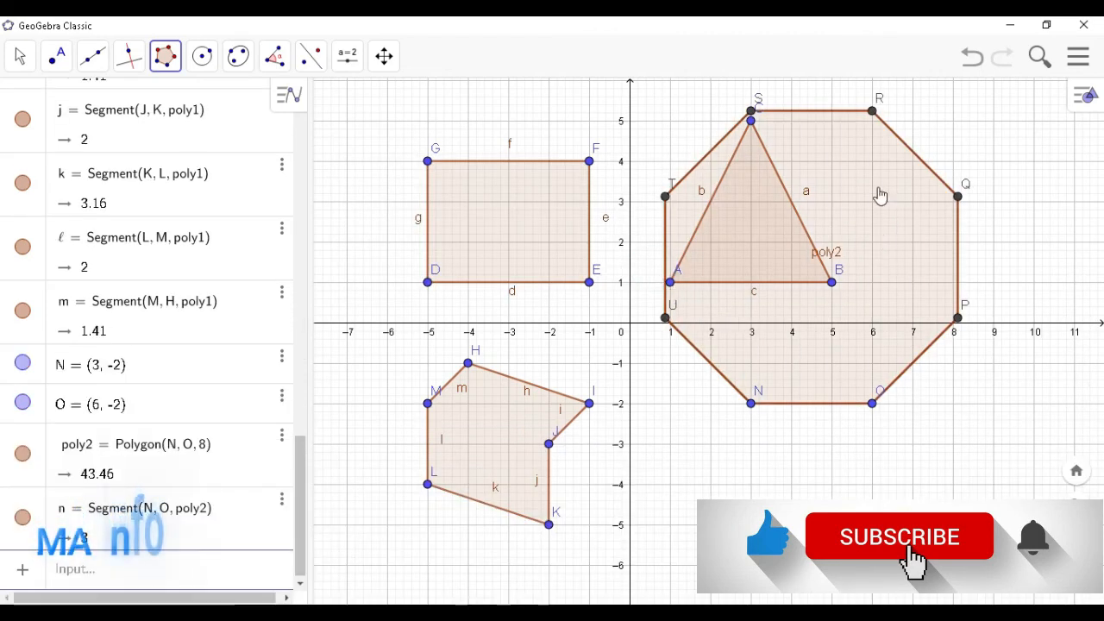